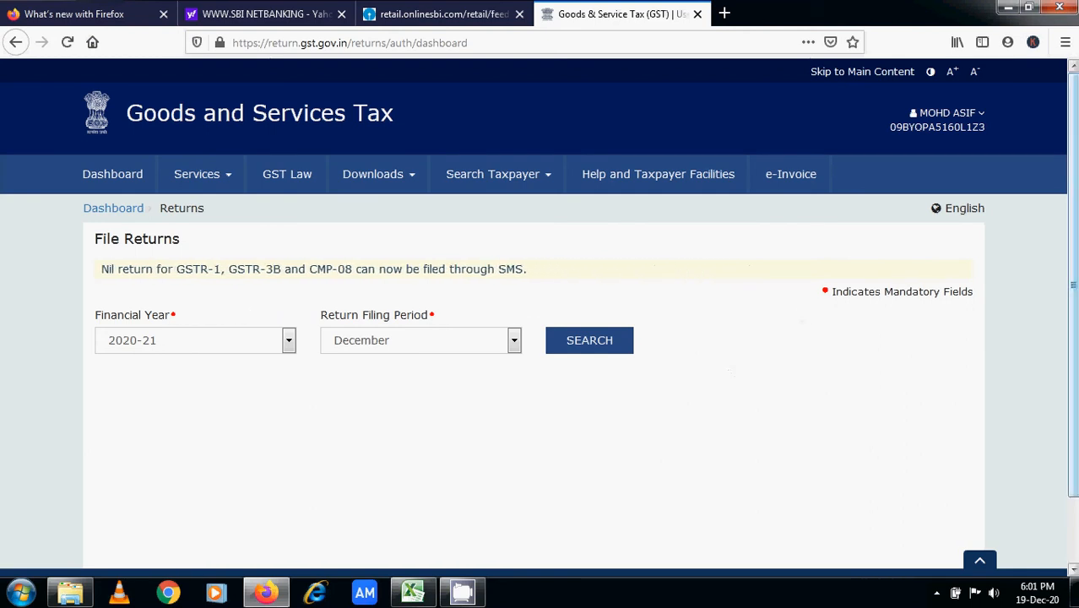
Search the returns for November of financial year 2020-21 and view the filed GSTR-1.
scroll(1056, 282, "down", 1)
left_click_drag(1073, 321, 1073, 318)
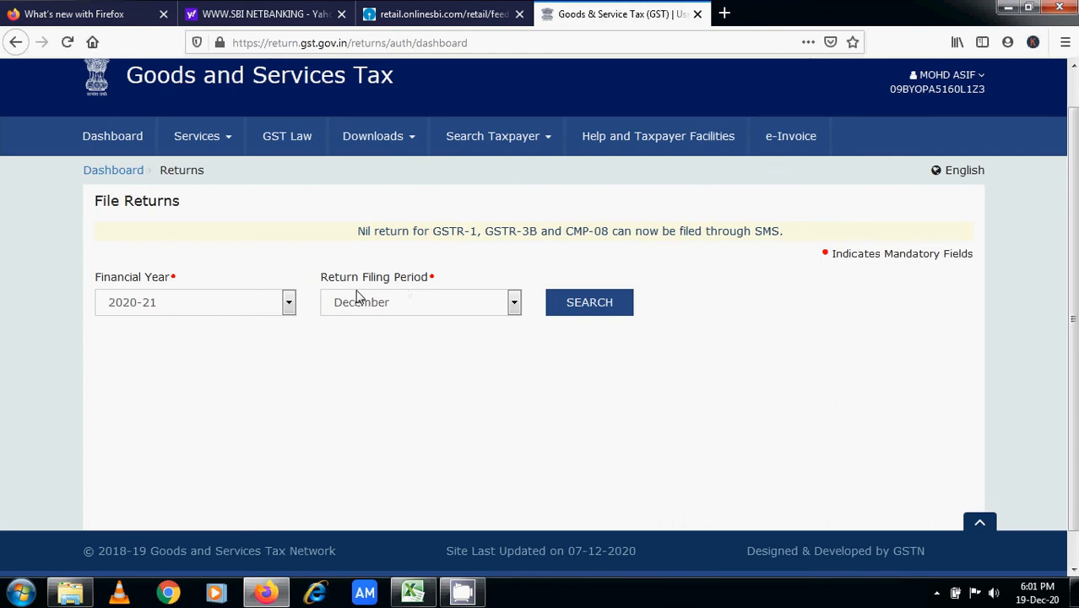
left_click(425, 301)
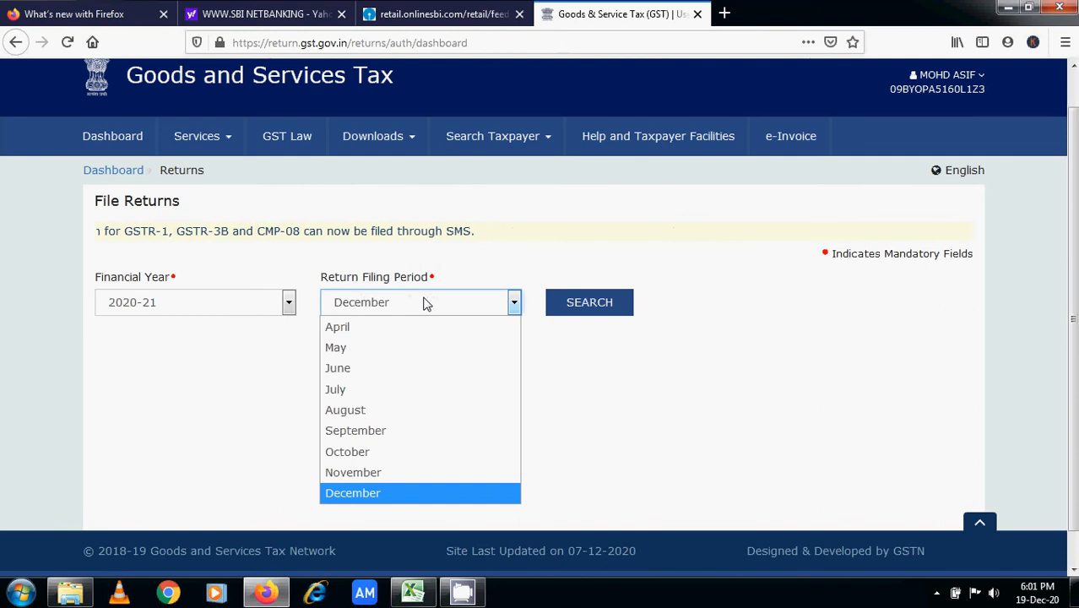
left_click(397, 474)
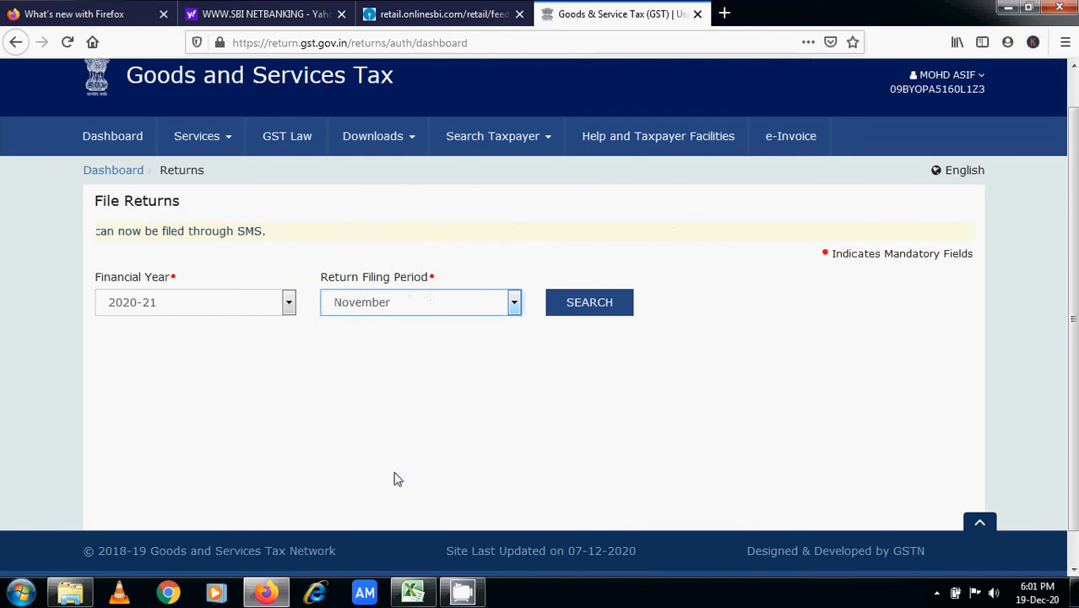
left_click(593, 306)
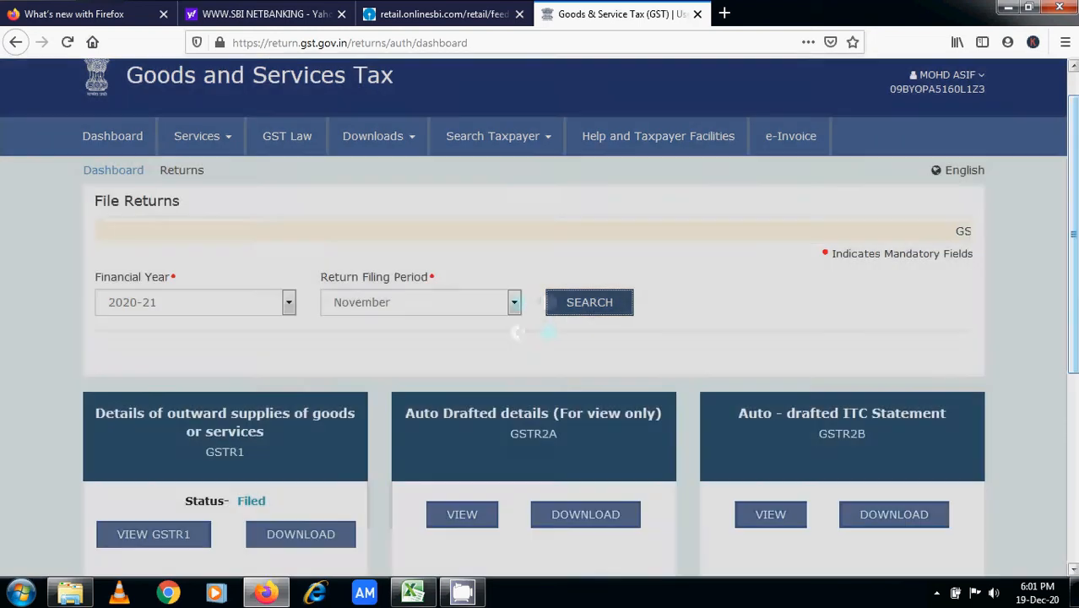
scroll(539, 319, "down", 3)
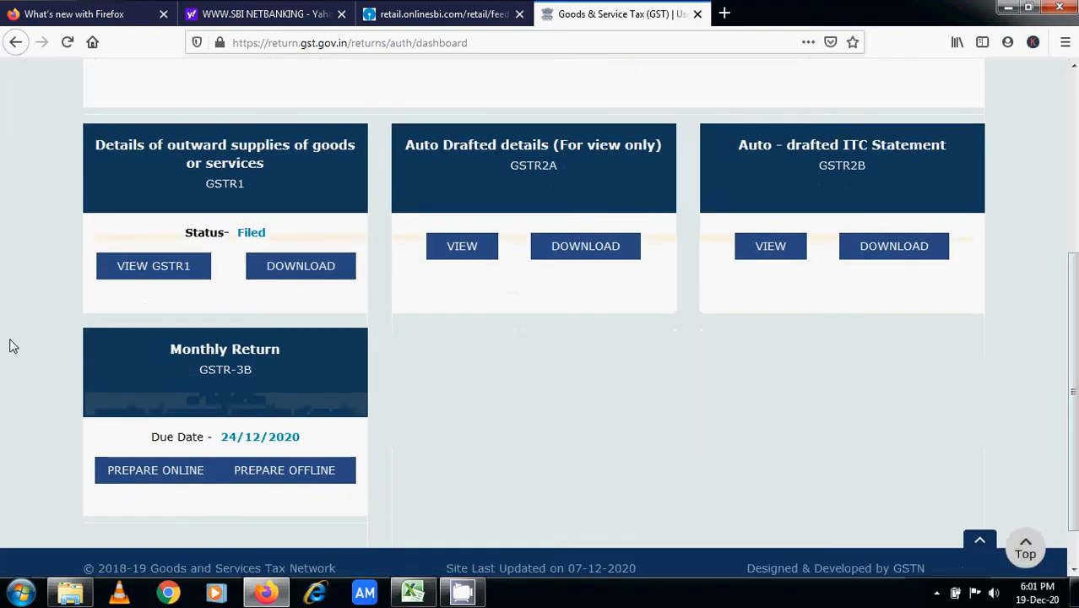
left_click(189, 271)
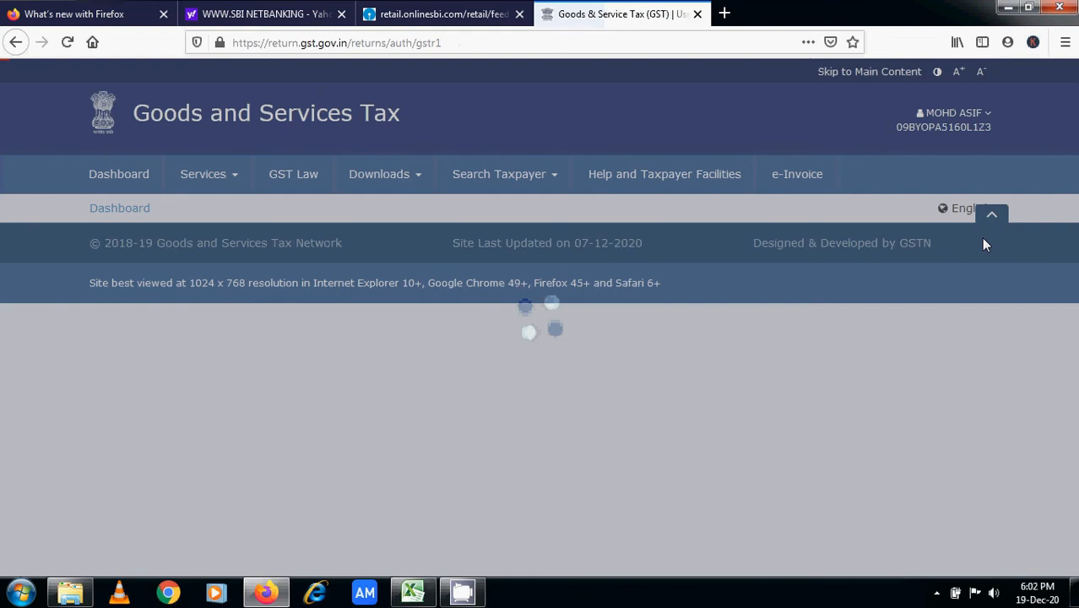
Examine the November GSTR-1 invoice and other-details tiles for total value, taxable value, tax liability, HSN summary and documents issued.
scroll(983, 241, "down", 5)
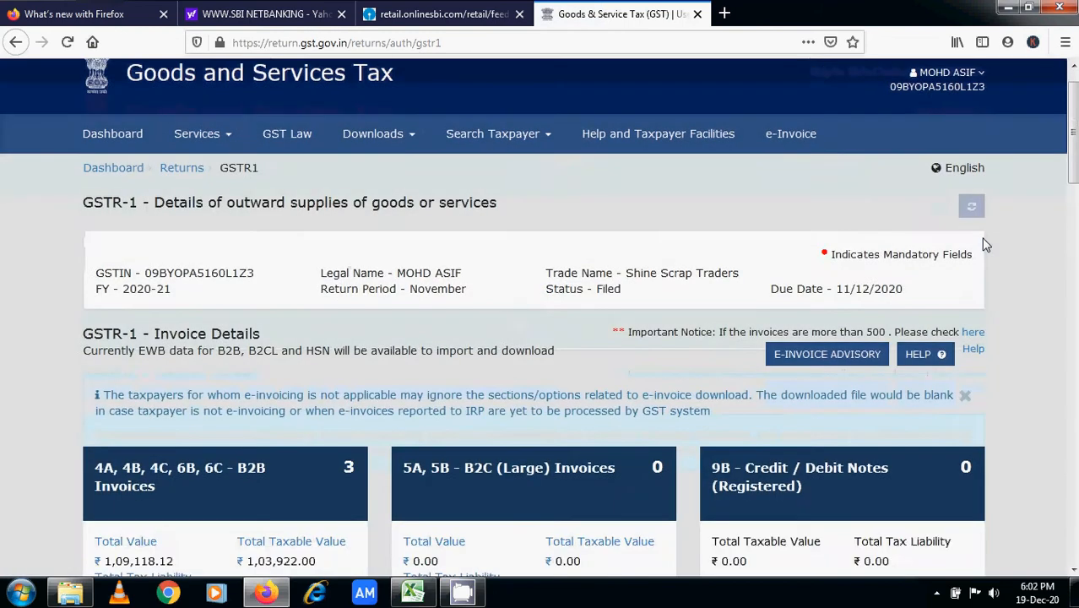
scroll(982, 243, "down", 2)
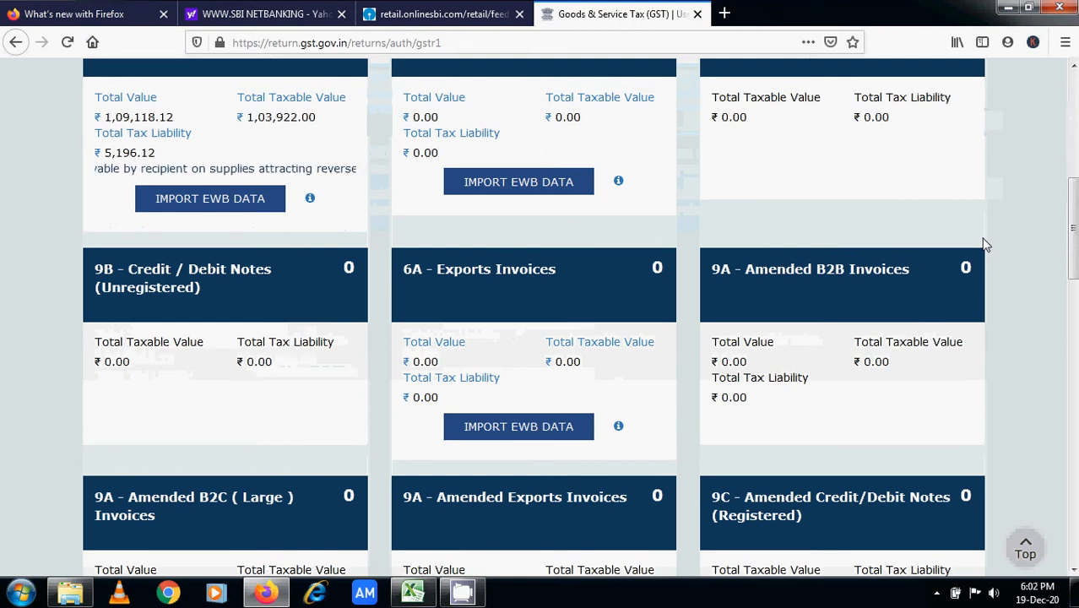
scroll(982, 245, "down", 3)
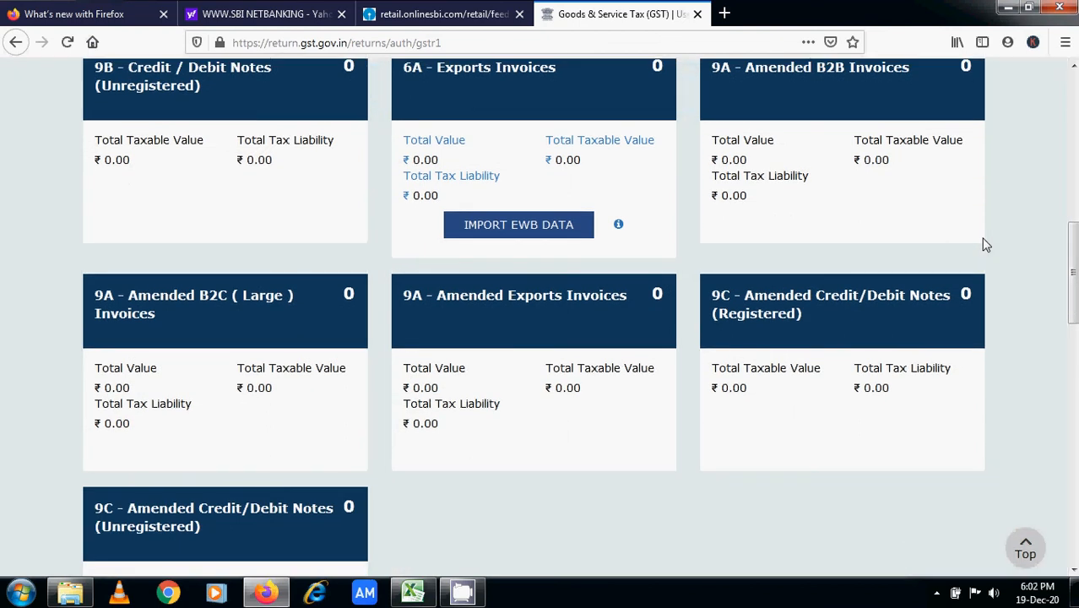
scroll(982, 245, "down", 2)
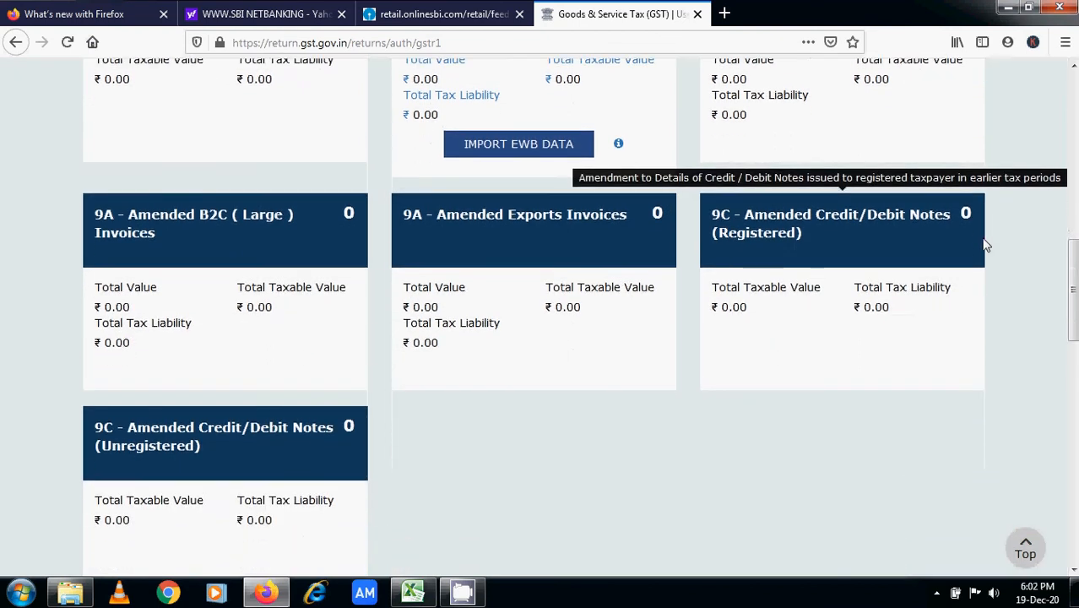
scroll(982, 244, "down", 5)
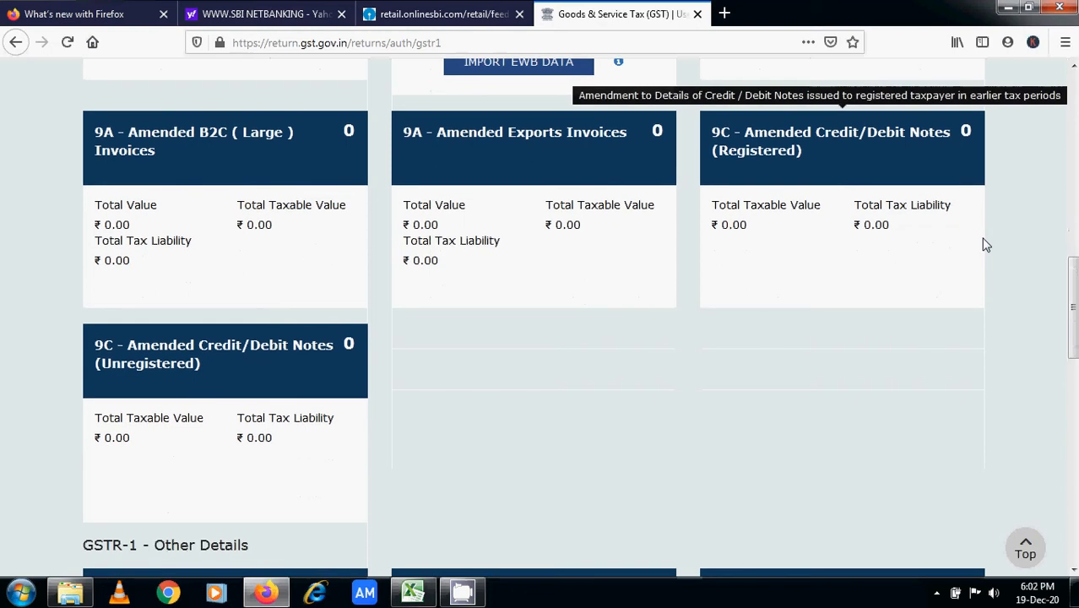
scroll(983, 245, "down", 4)
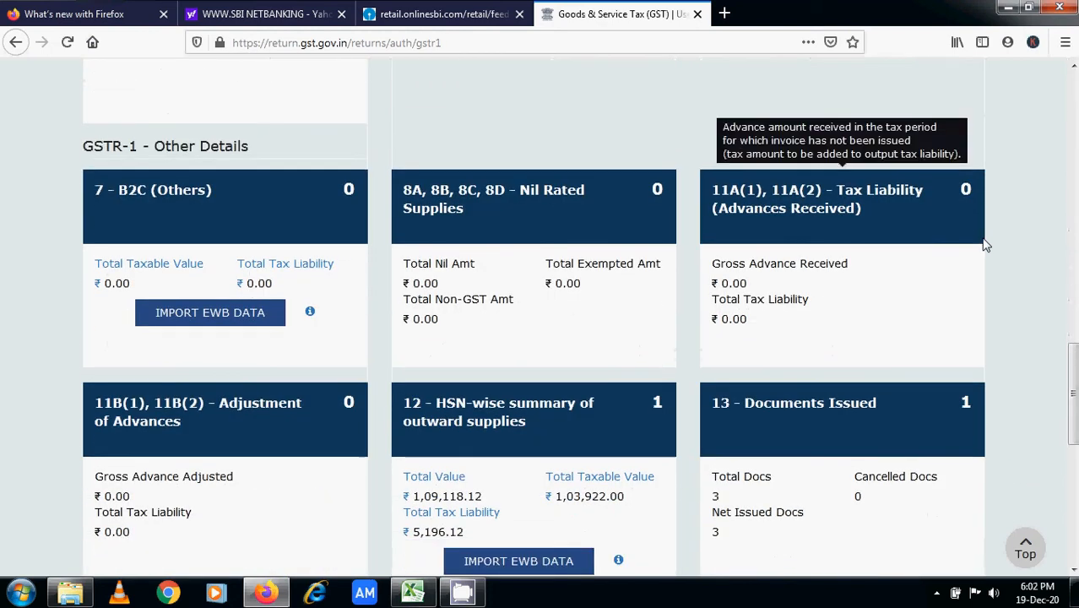
scroll(983, 244, "up", 2)
scroll(983, 245, "up", 10)
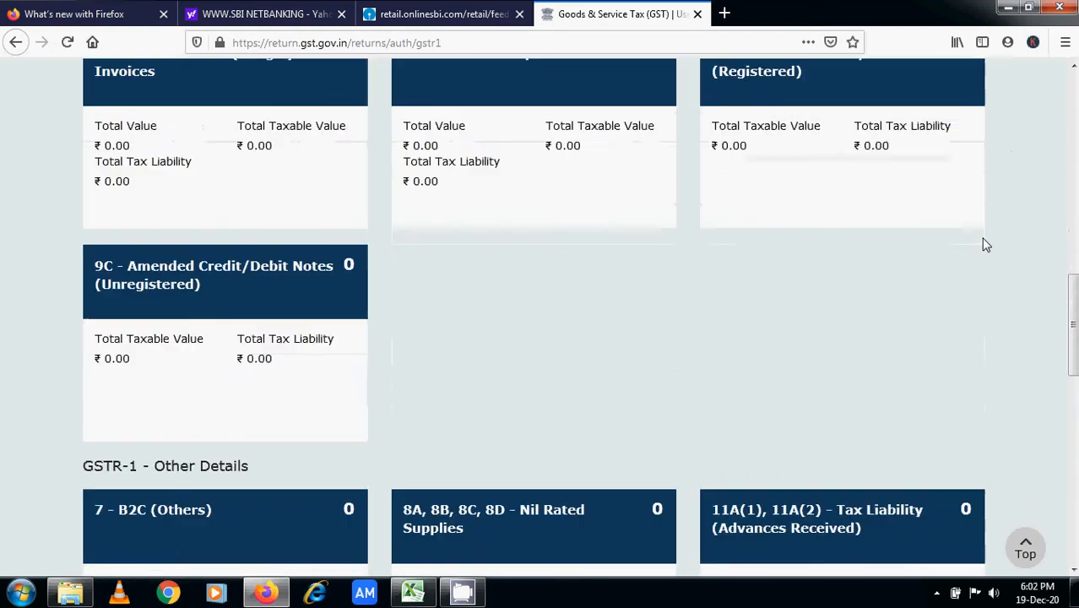
scroll(982, 244, "up", 4)
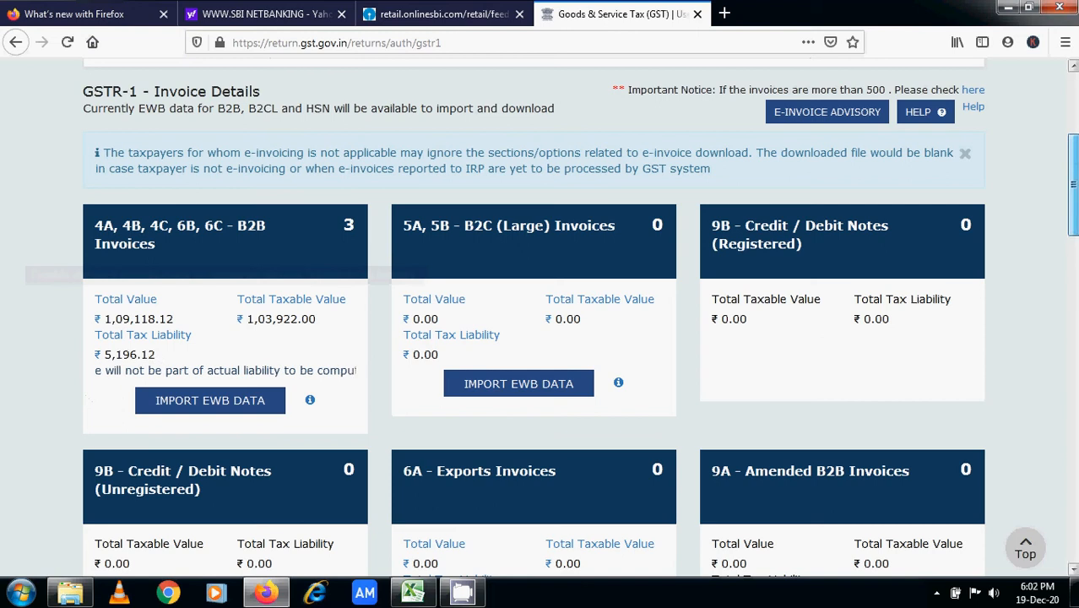
scroll(541, 321, "down", 15)
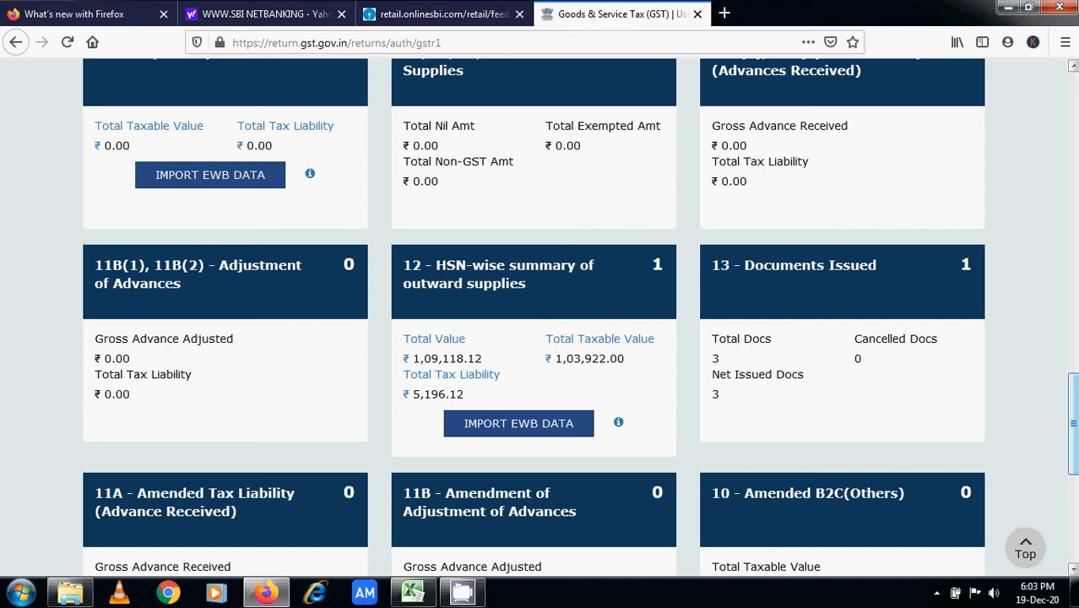
scroll(540, 321, "down", 5)
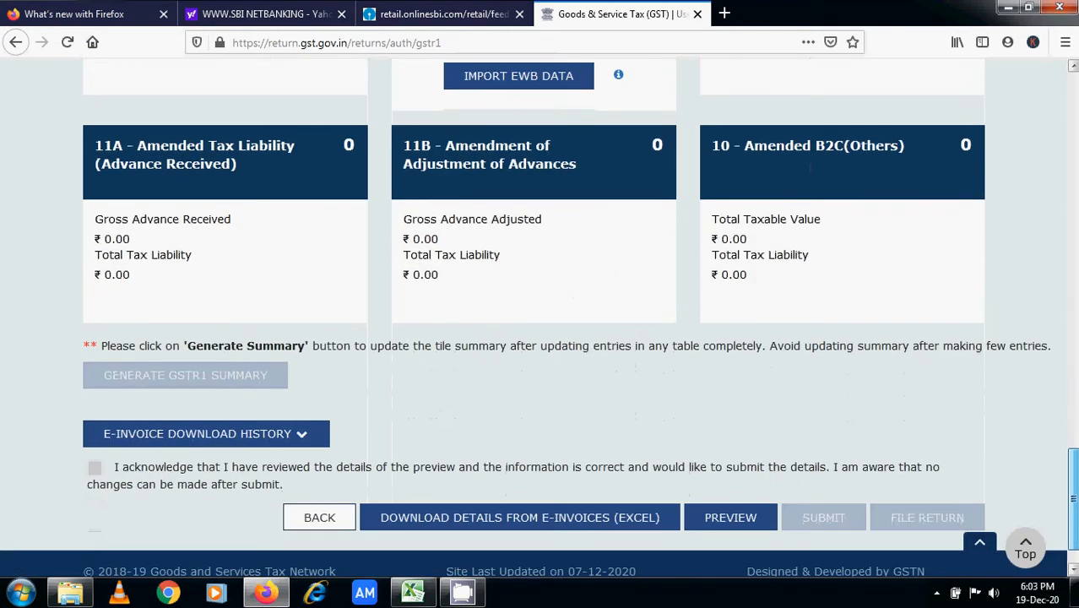
left_click_drag(1073, 498, 1073, 124)
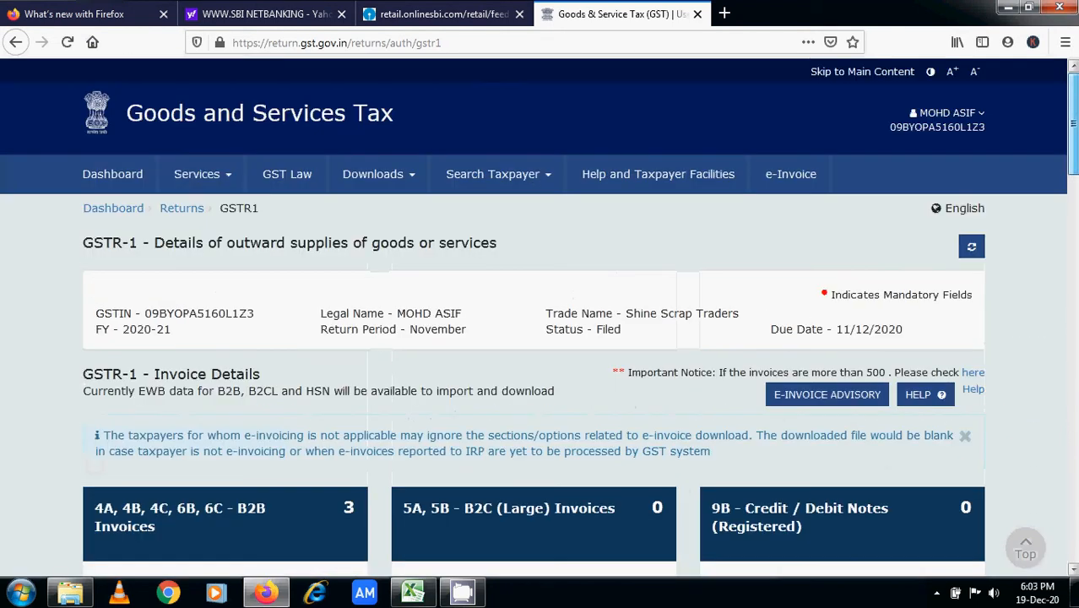
Go back to the Returns page and search again for the November 2020-21 returns.
left_click(169, 216)
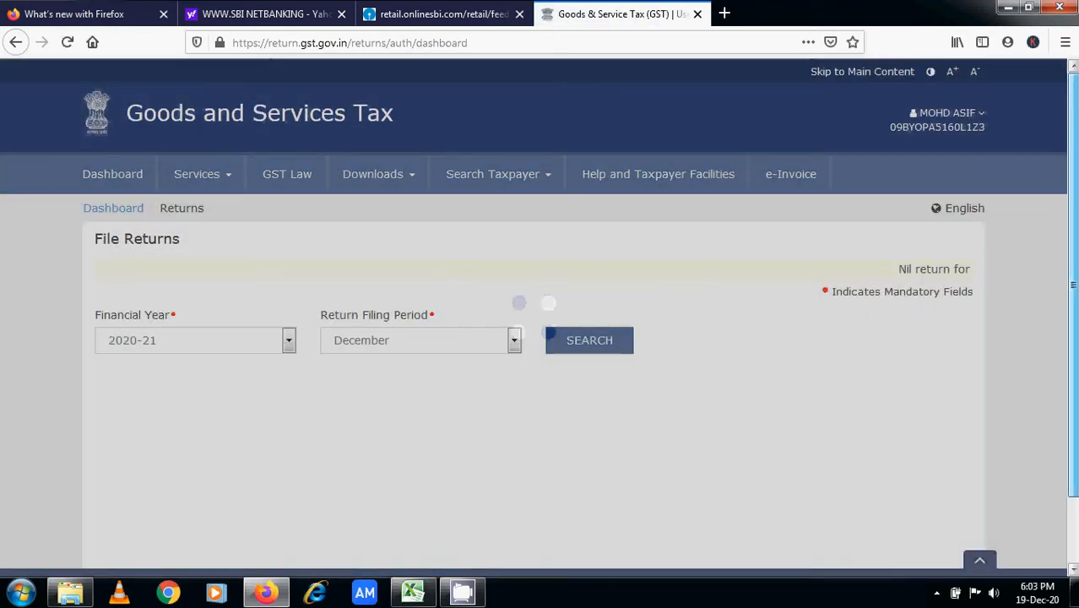
scroll(507, 279, "down", 2)
left_click(397, 277)
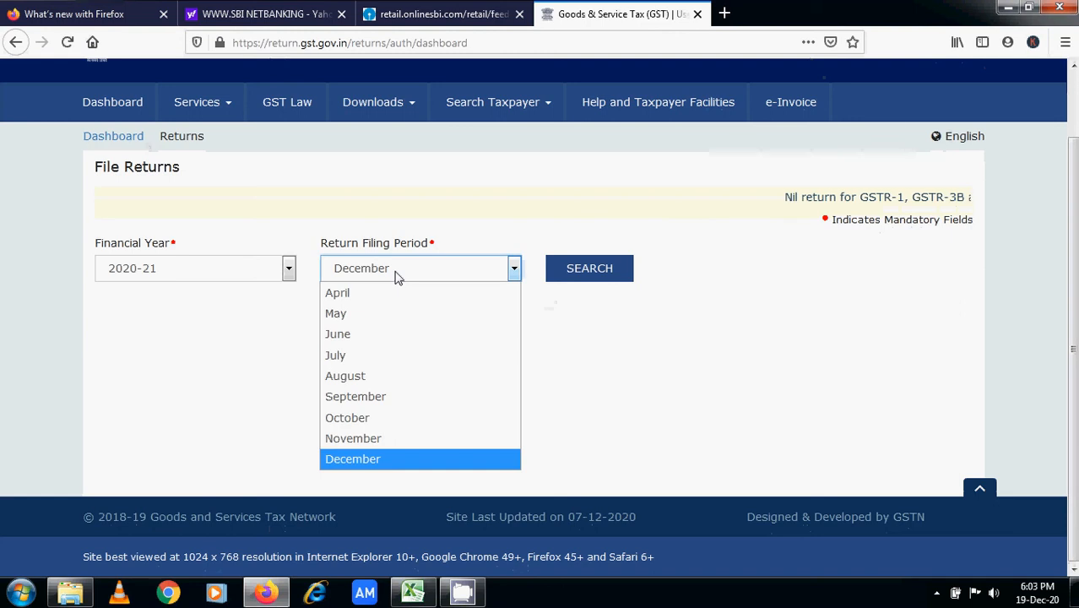
left_click(338, 437)
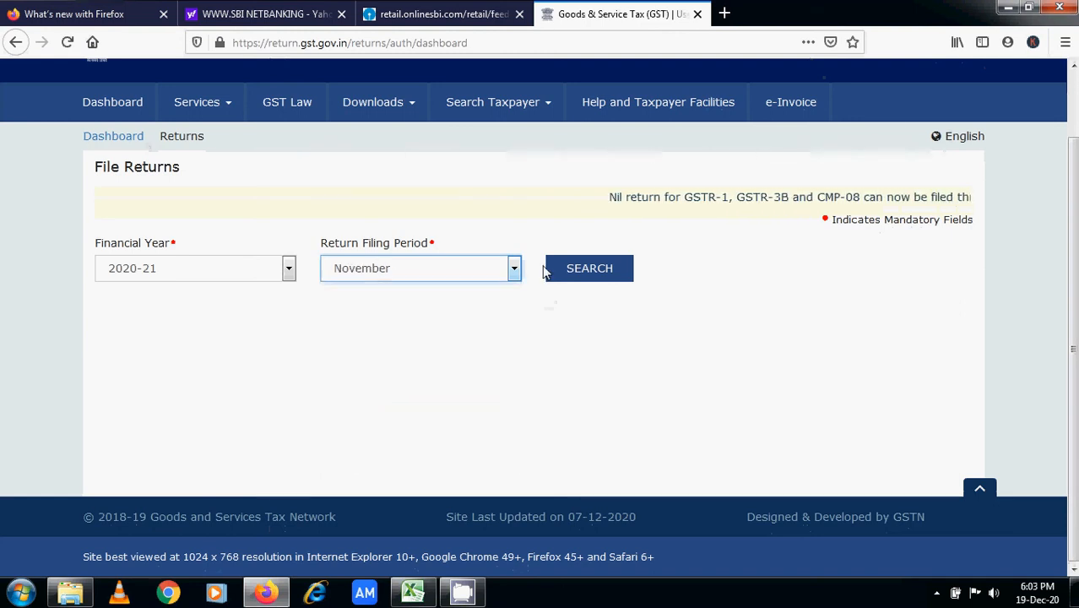
left_click(601, 276)
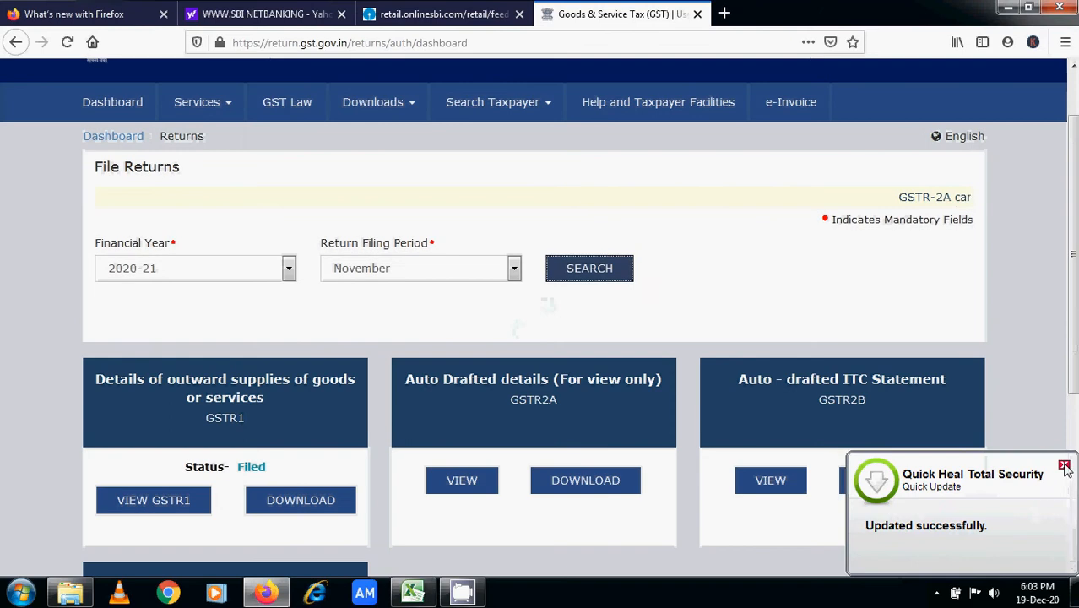
Start preparing the November GSTR-3B online and answer No to filing a Nil return.
scroll(1075, 278, "down", 4)
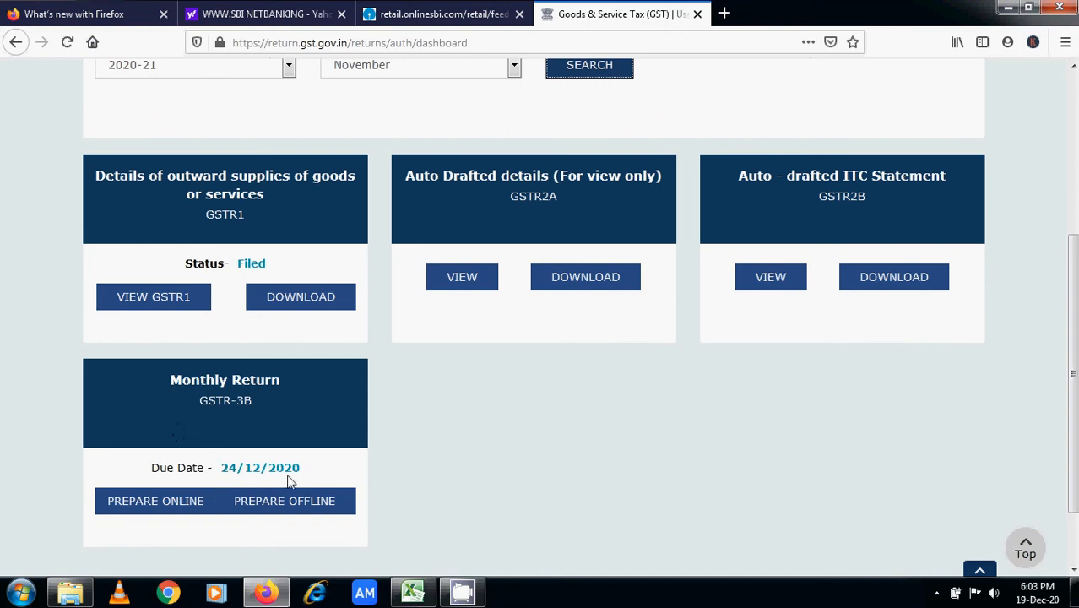
left_click(124, 508)
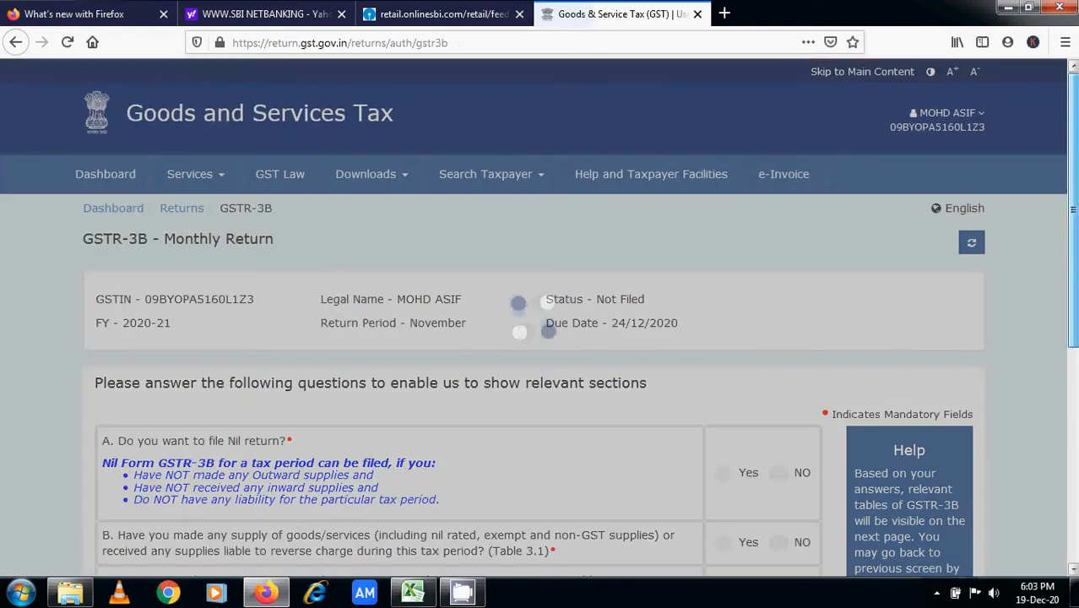
left_click_drag(1073, 191, 1067, 274)
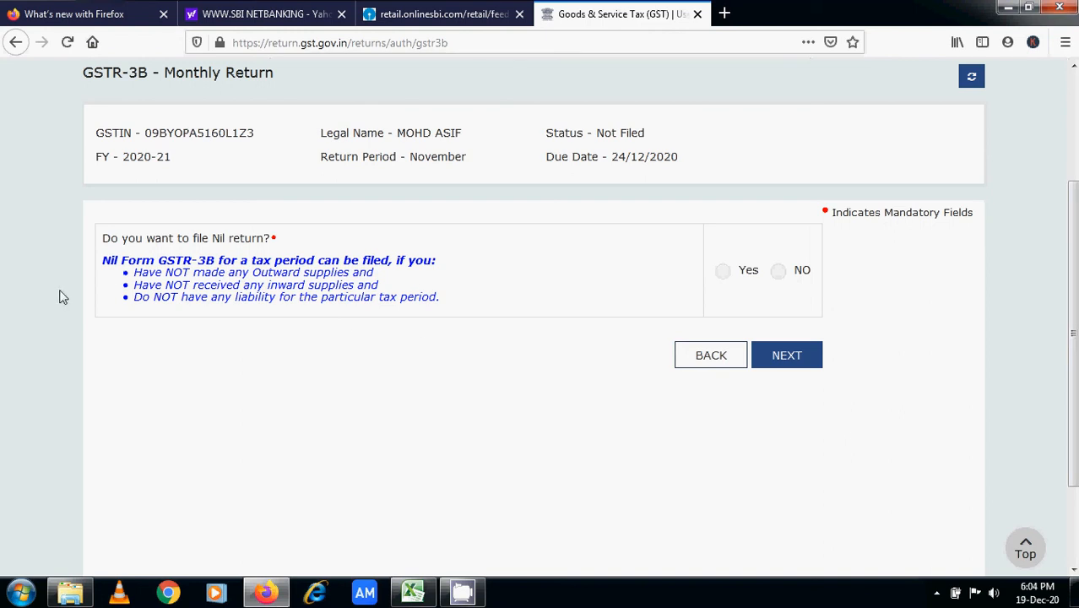
left_click(779, 274)
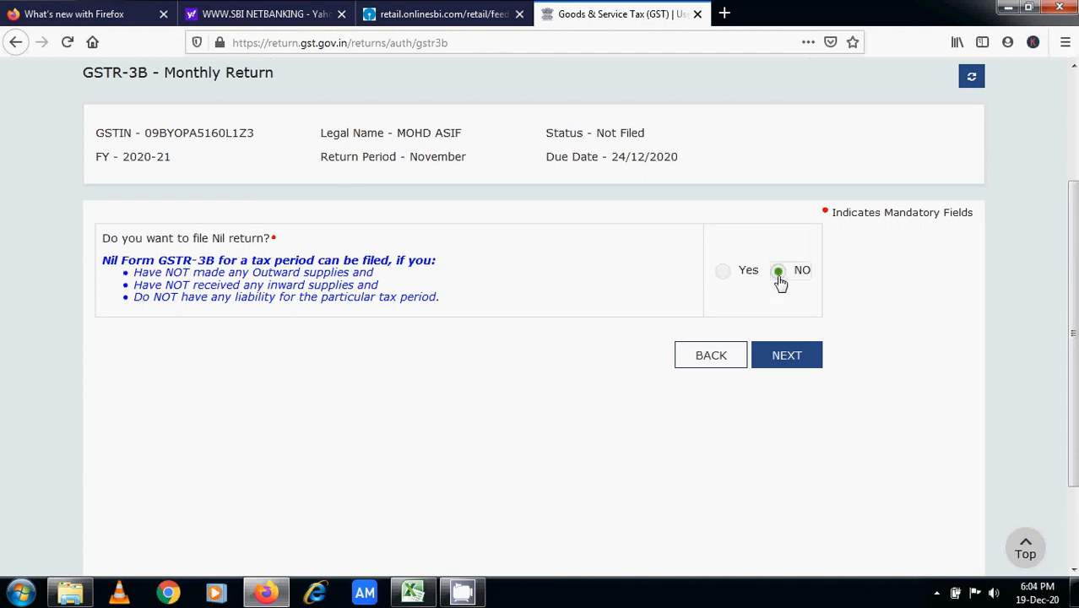
left_click(786, 354)
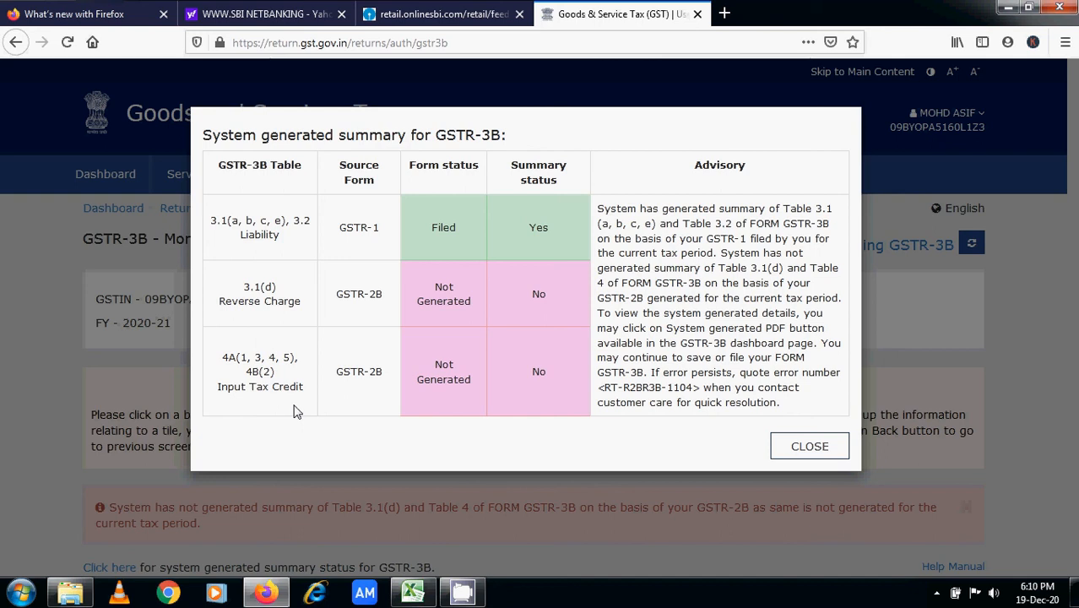
Dismiss the system-generated summary, open table 3.1 Tax on outward and reverse charge inward supplies, and accept the IGST refund guidelines.
left_click(823, 456)
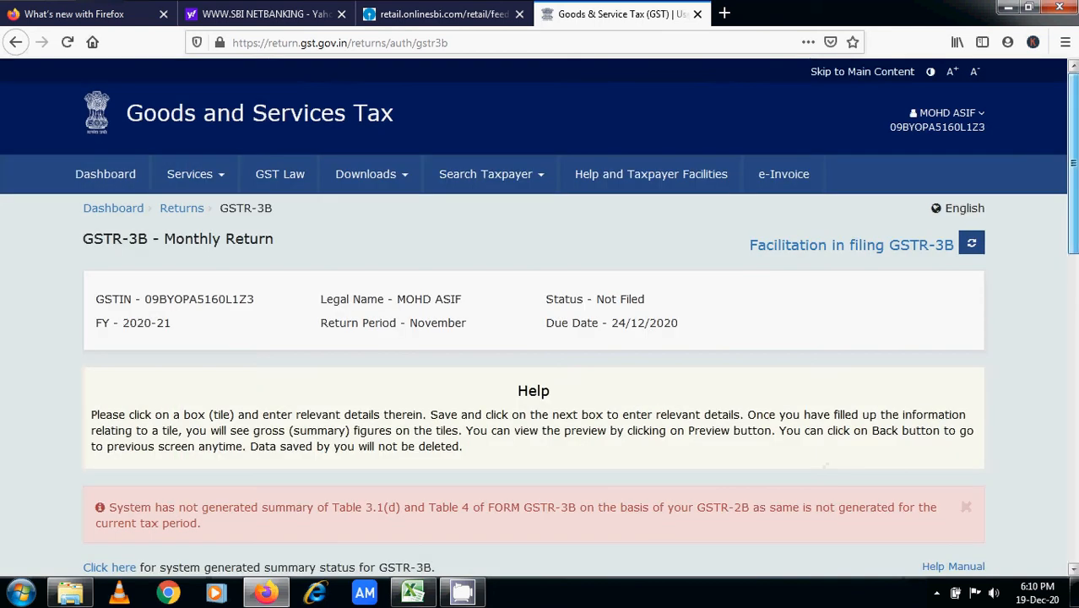
scroll(823, 462, "down", 5)
scroll(541, 321, "down", 2)
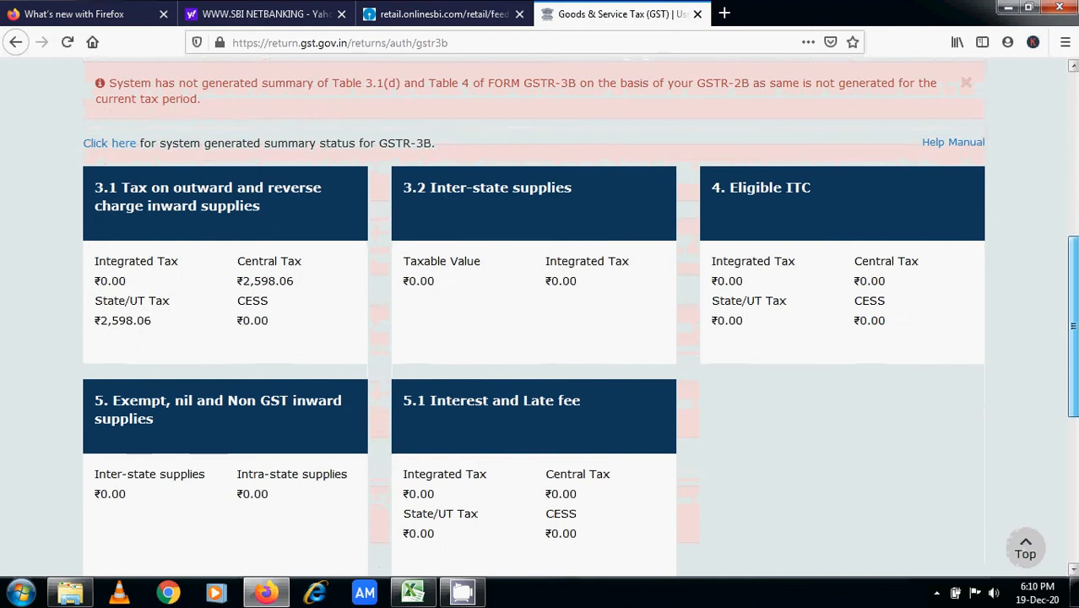
scroll(540, 321, "down", 1)
mouse_move(1073, 351)
left_mouse_down()
mouse_move(1073, 314)
mouse_move(1073, 347)
left_mouse_up()
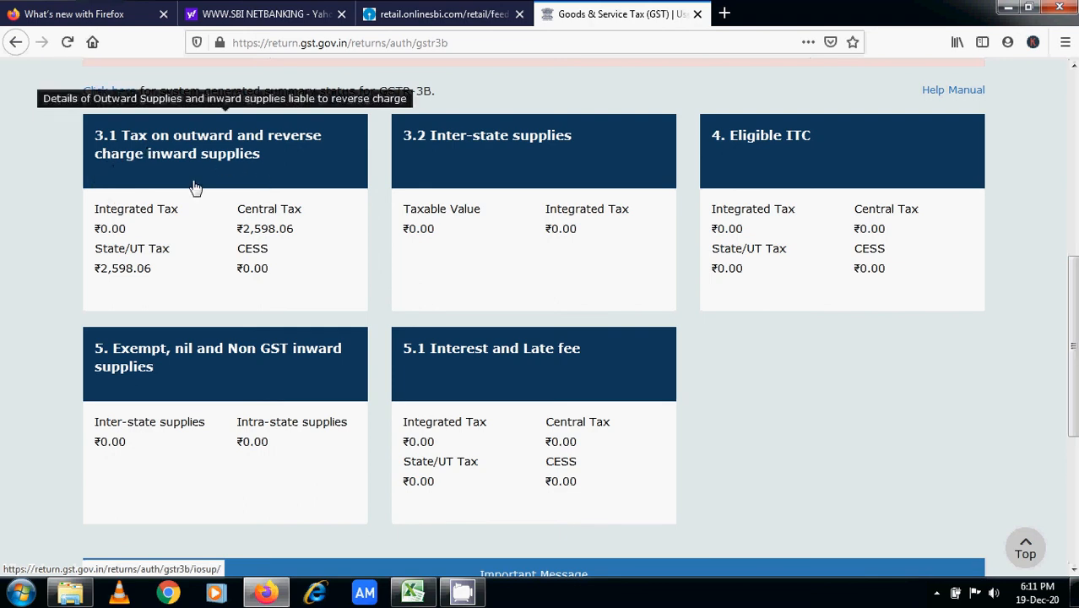
left_click(331, 174)
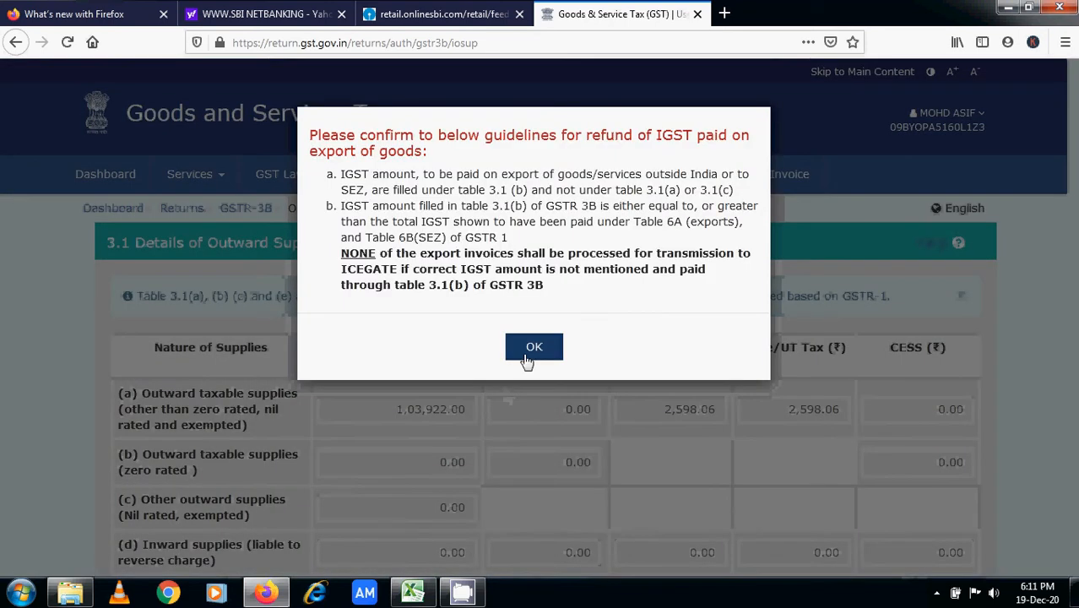
left_click(528, 358)
Review the auto-drafted outward and reverse charge supply values in table 3.1 and confirm them.
scroll(526, 360, "down", 1)
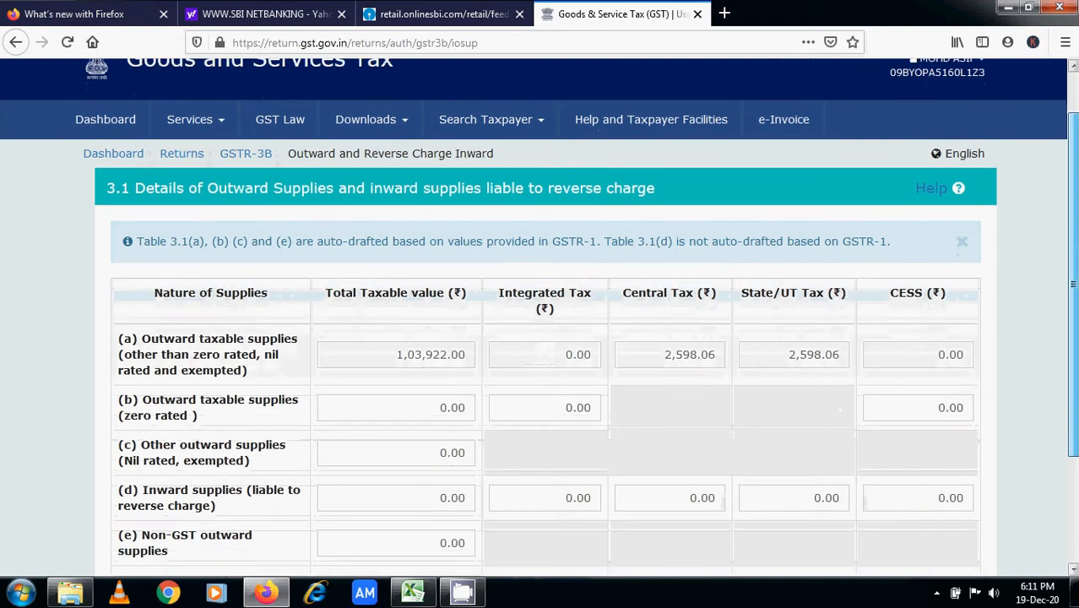
scroll(874, 222, "down", 3)
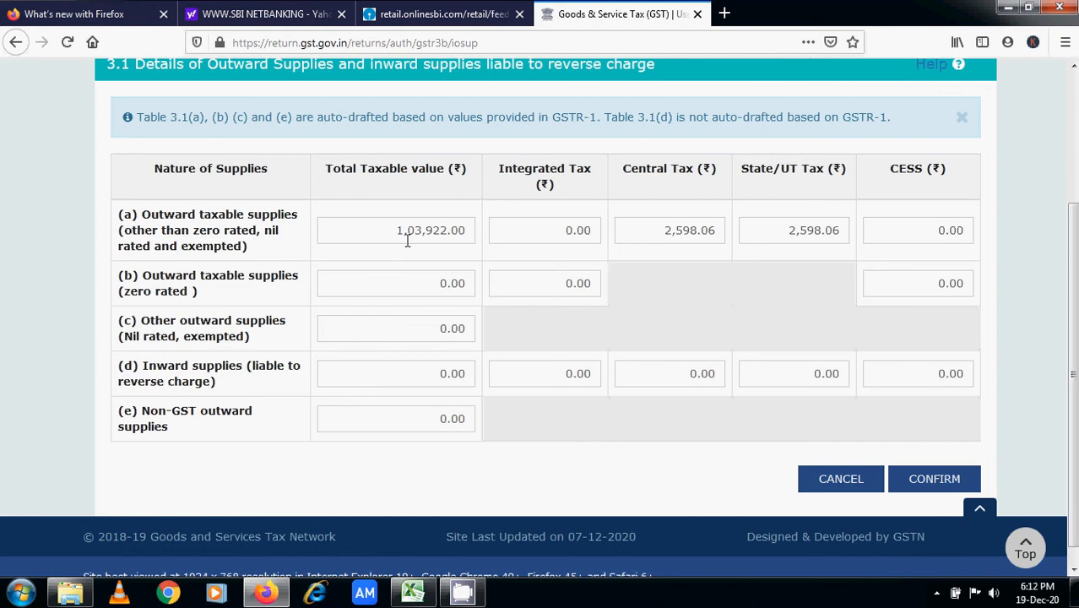
mouse_move(407, 241)
mouse_move(450, 229)
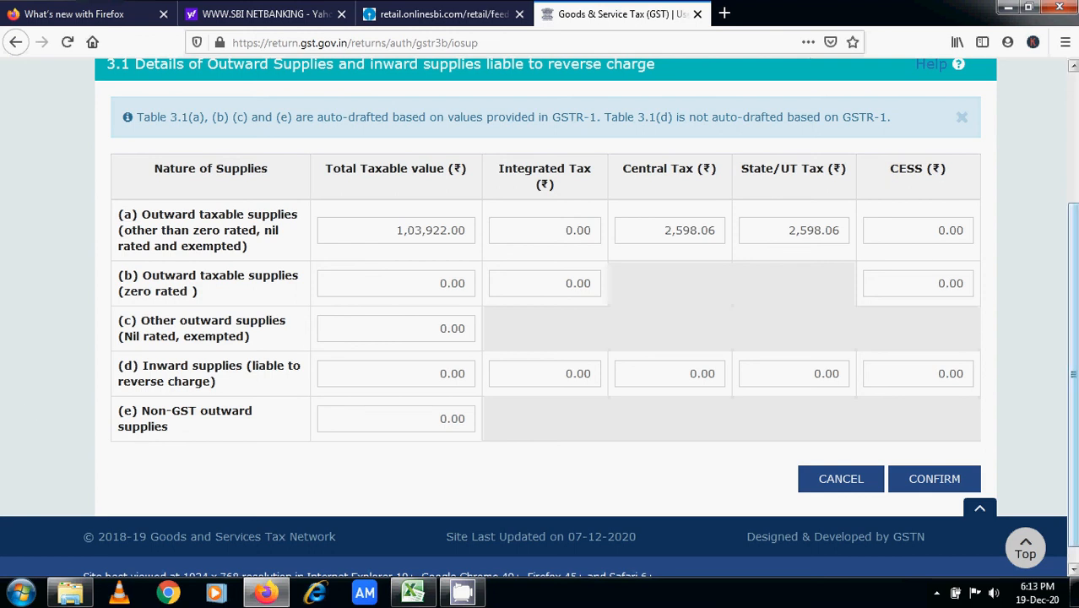
left_click_drag(1073, 255, 1073, 264)
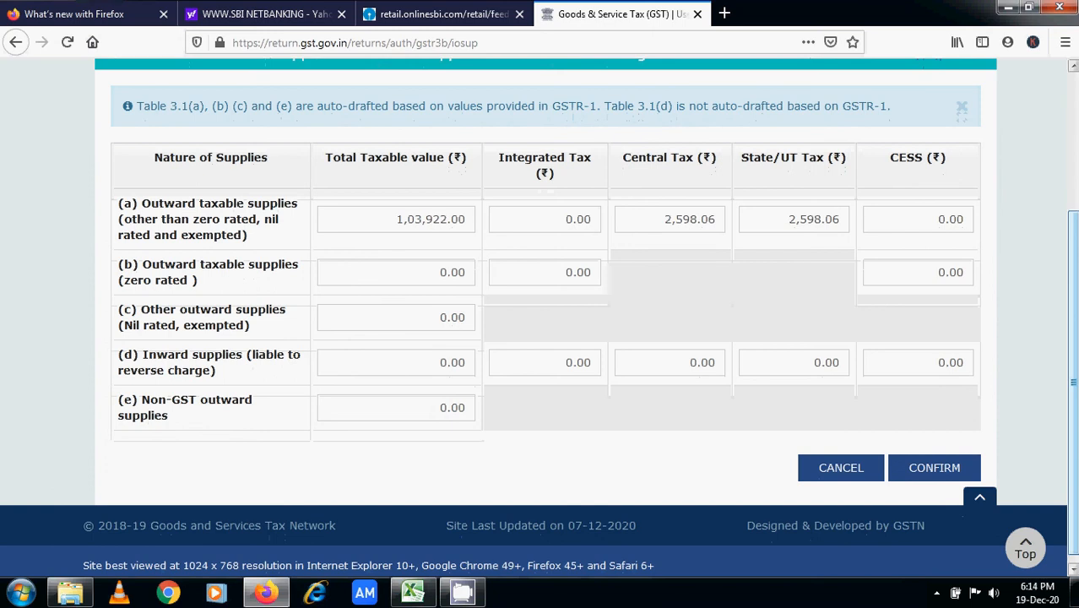
left_click(839, 467)
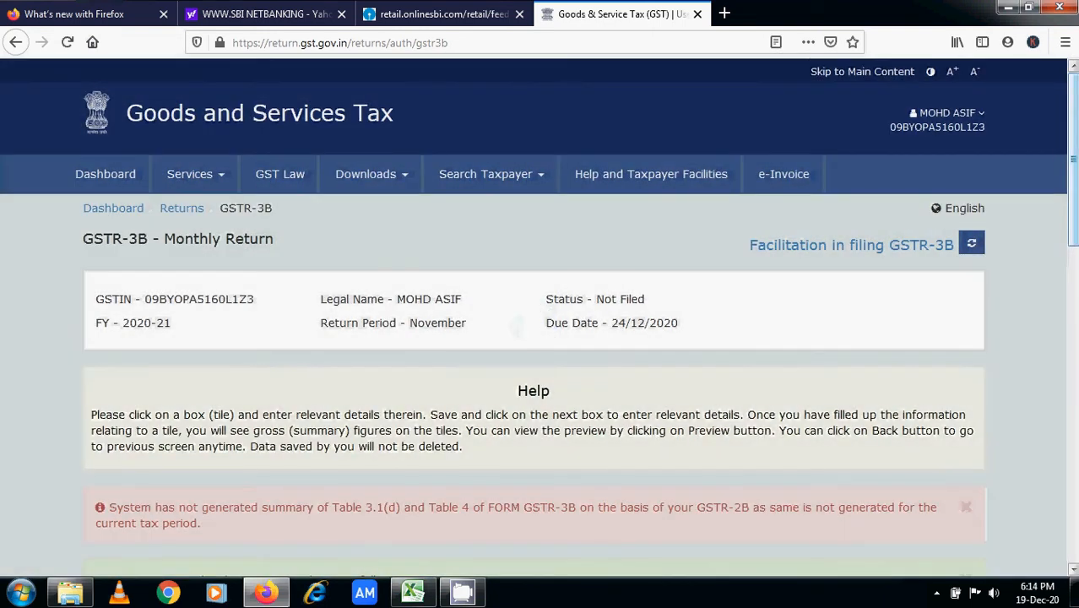
Examine the GSTR-3B tiles from 3.1 to 5.1 and the Important Message with the filing instructions.
left_click_drag(1073, 158, 1073, 350)
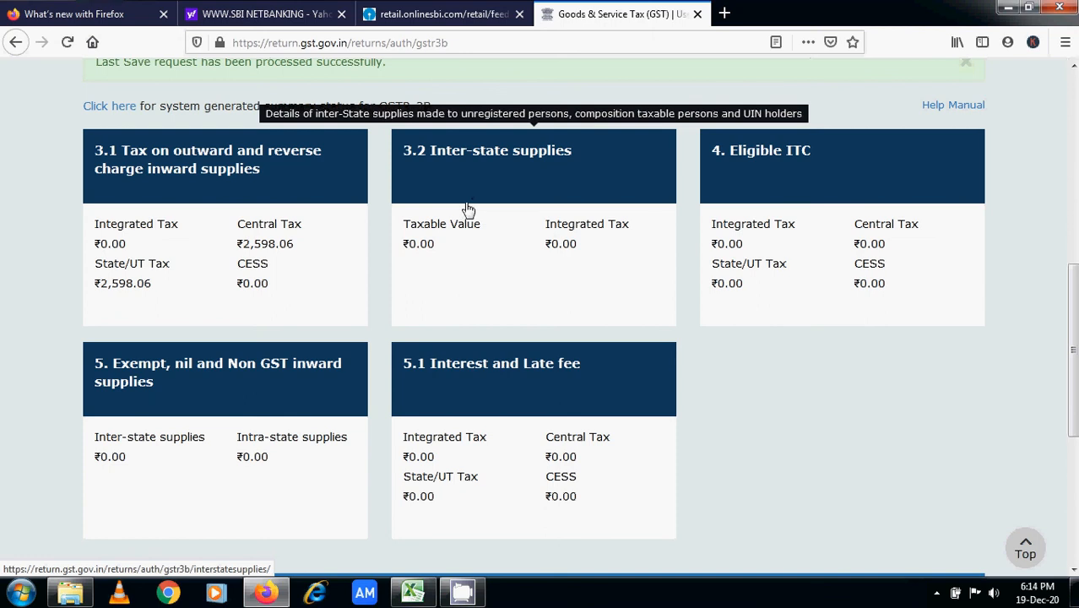
scroll(540, 337, "down", 3)
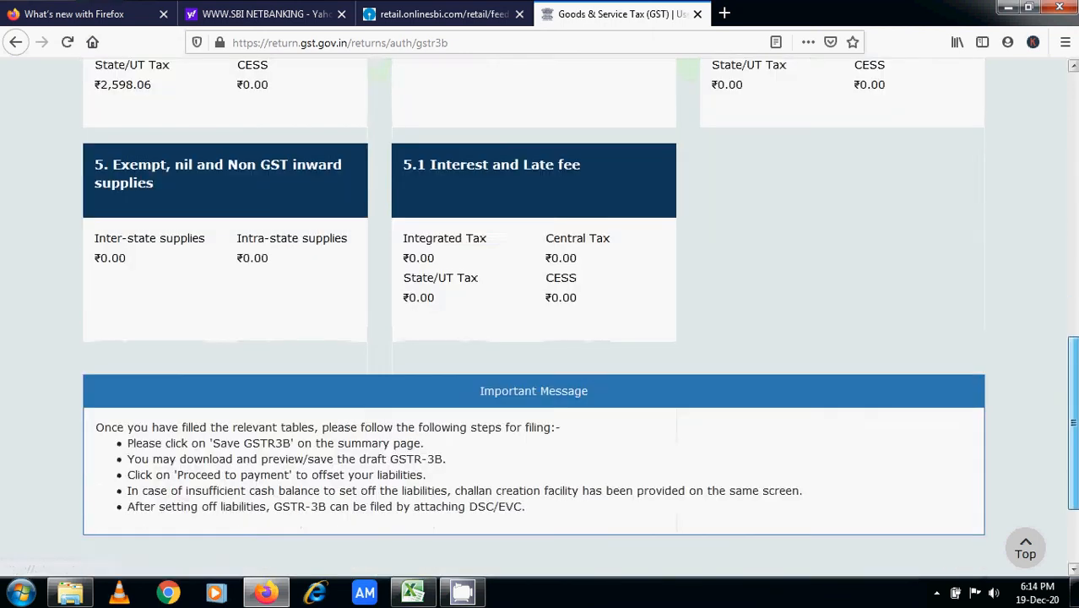
scroll(541, 338, "up", 3)
scroll(541, 338, "down", 4)
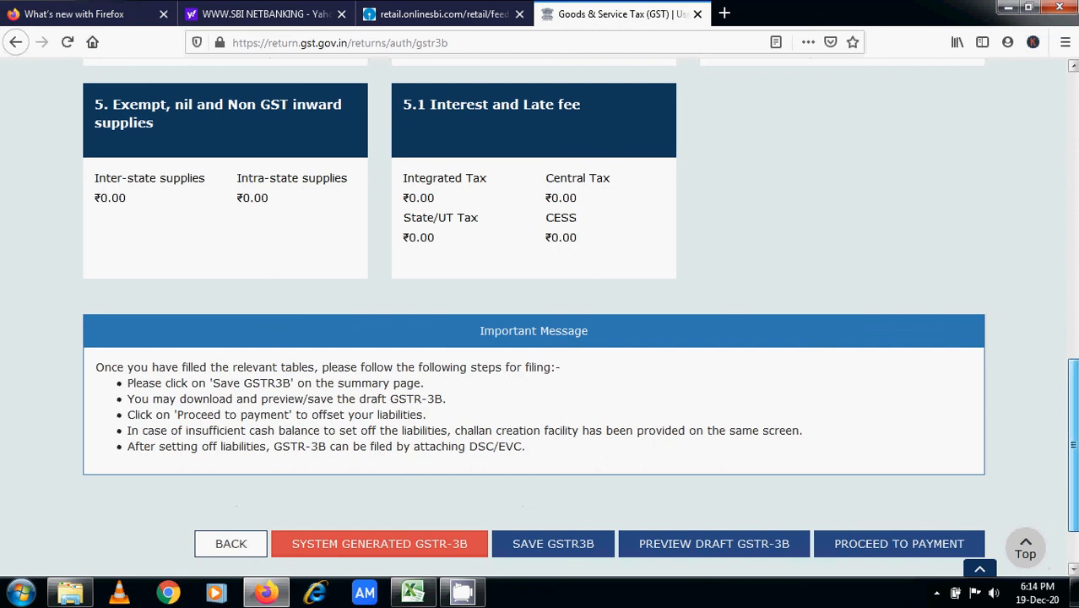
left_click_drag(1074, 422, 1076, 287)
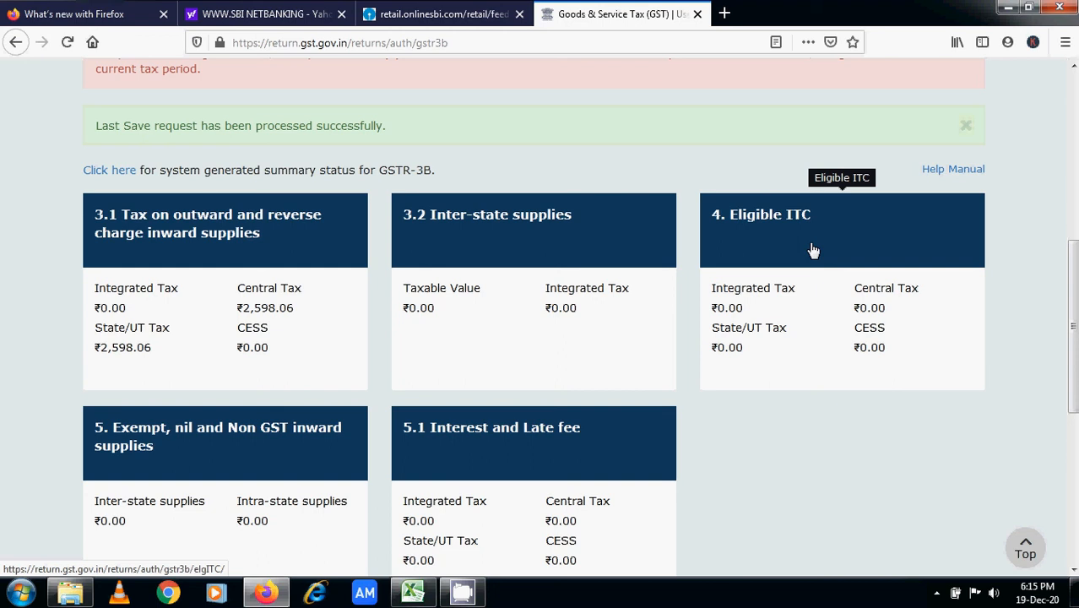
scroll(812, 250, "down", 2)
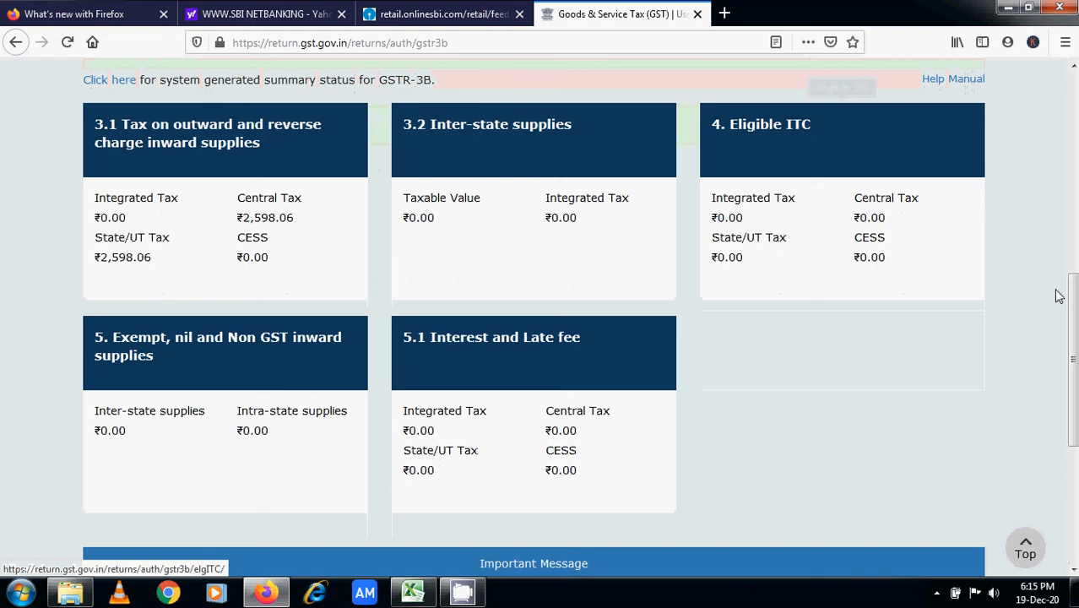
scroll(1071, 354, "down", 2)
scroll(1070, 354, "down", 1)
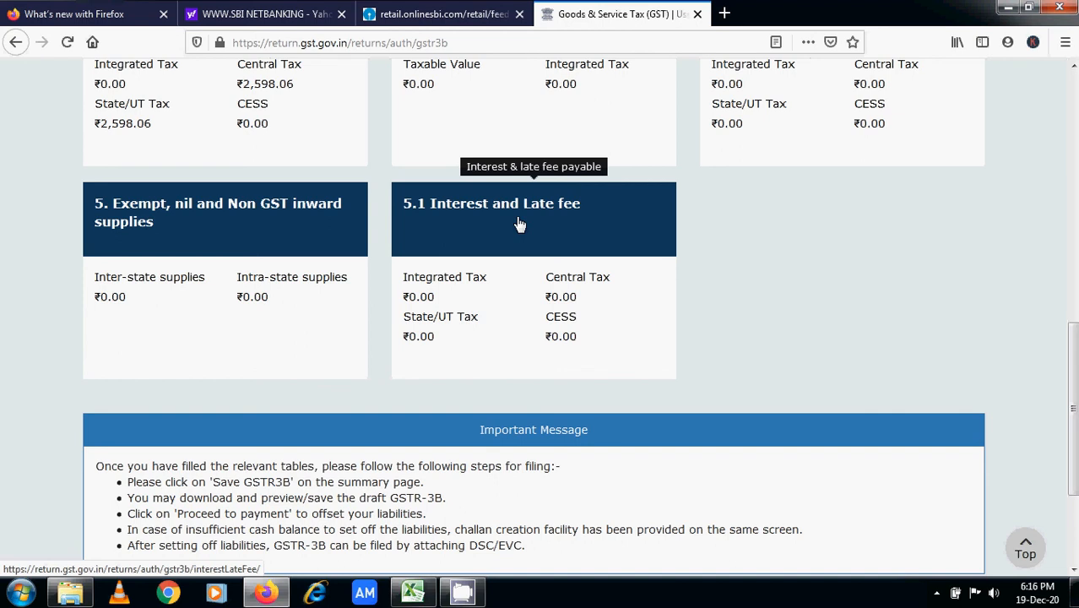
scroll(1075, 401, "down", 2)
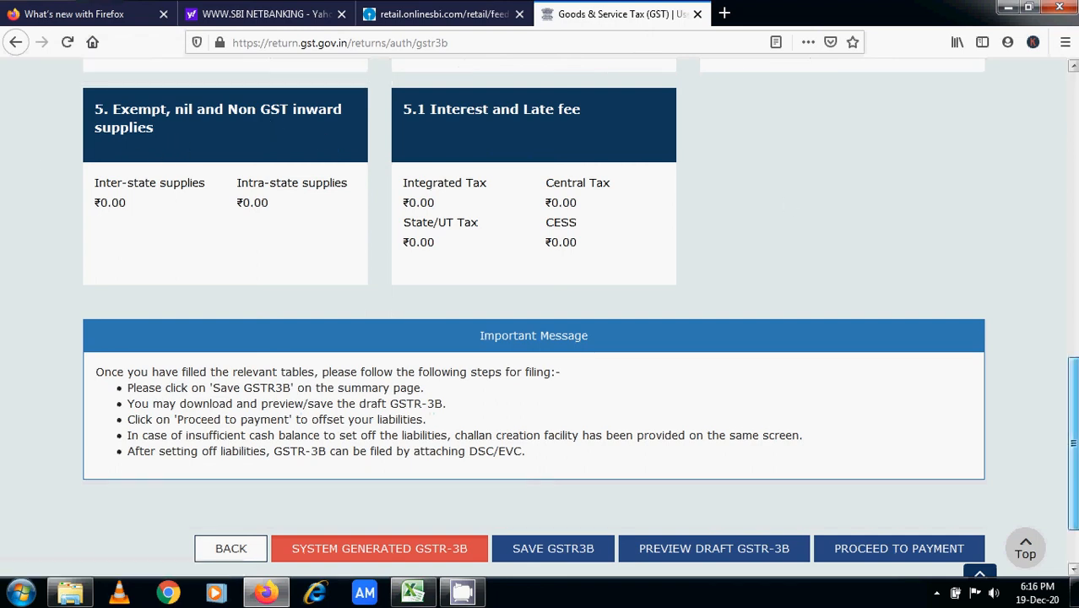
scroll(760, 338, "down", 2)
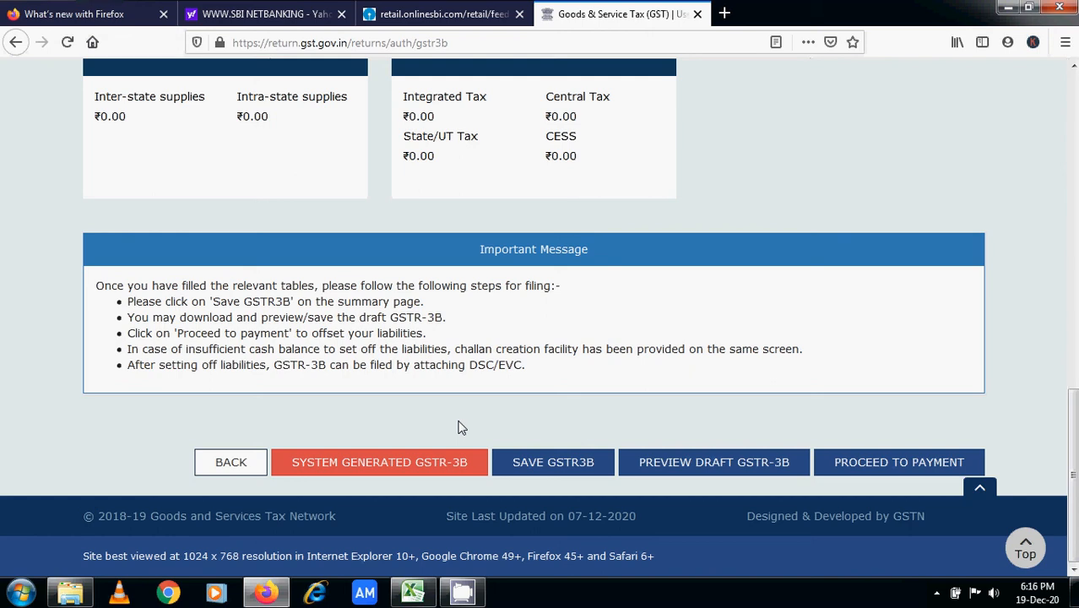
Generate the system generated GSTR-3B PDF, open it in Adobe Acrobat Reader DC, and collapse the tools area to widen the page.
left_click(397, 468)
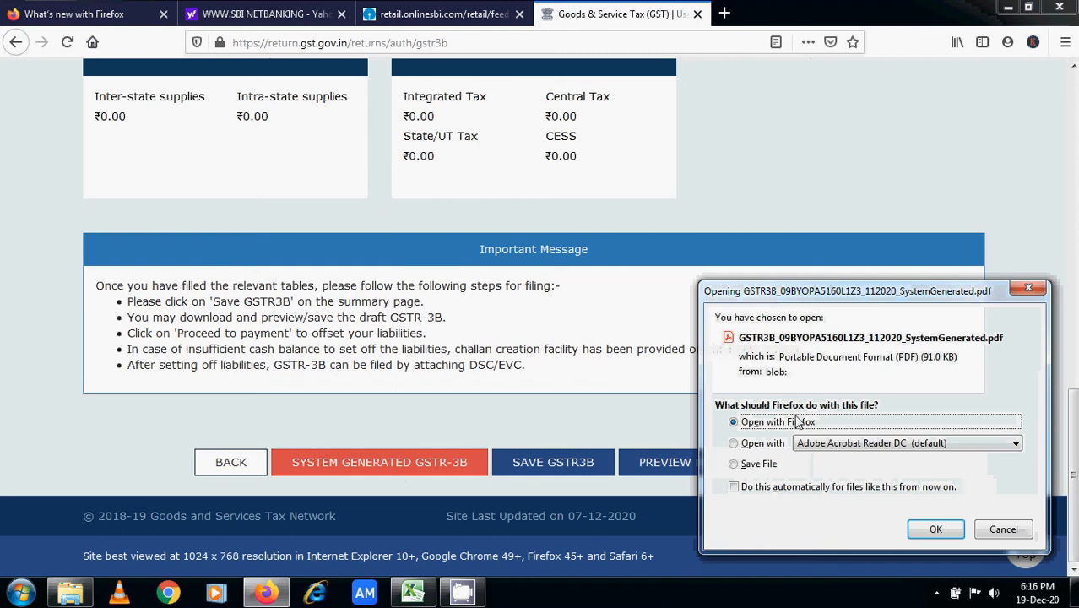
left_click(756, 443)
left_click(928, 529)
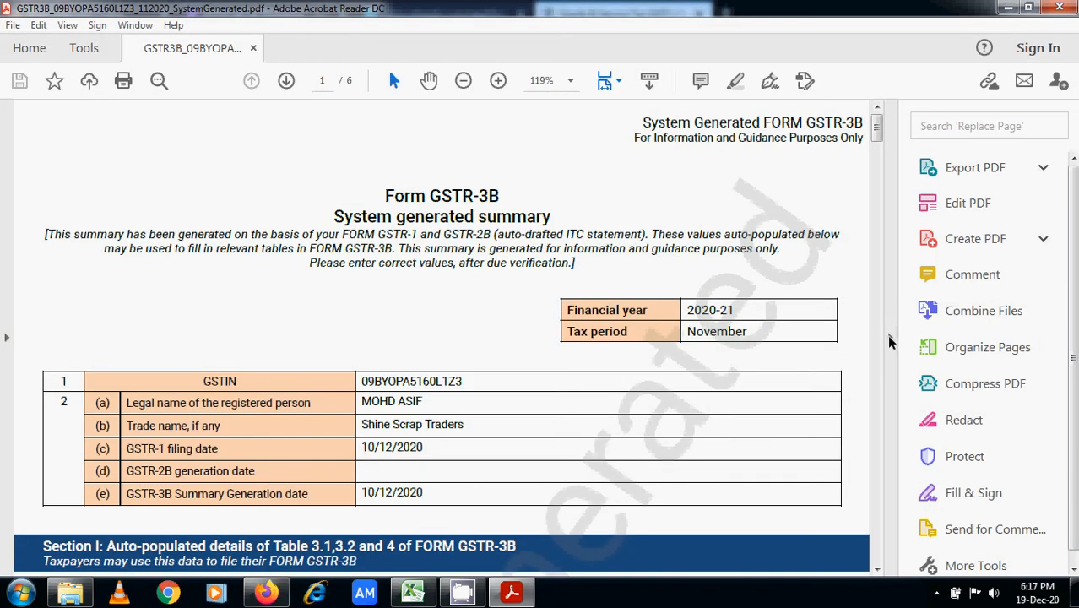
left_click(889, 339)
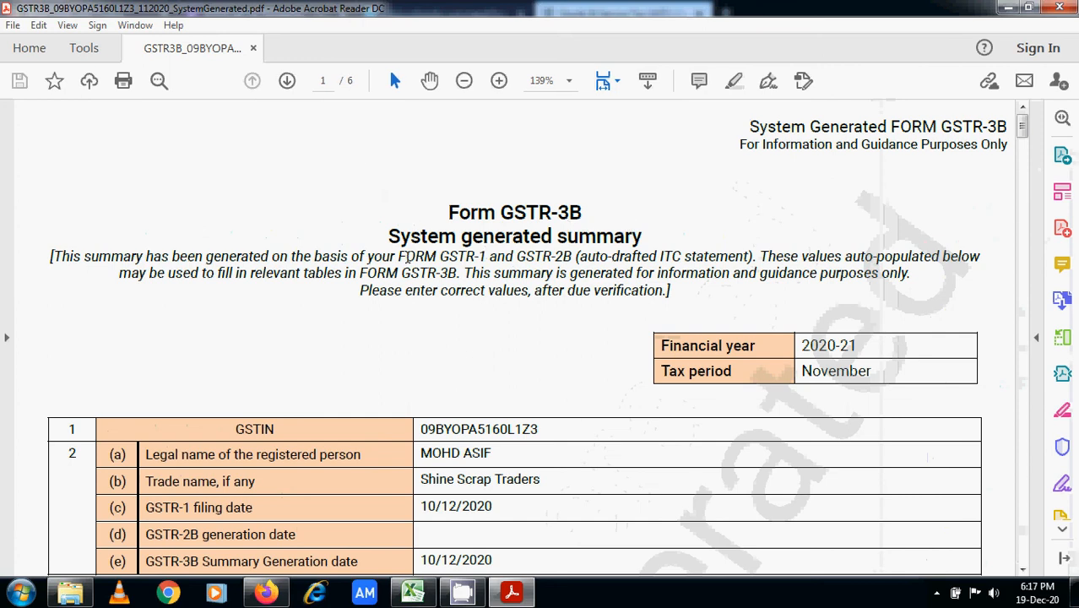
Examine the taxpayer details and Section I auto-populated values for table 3.1, table 3.2 and table 4 Eligible ITC.
scroll(684, 220, "down", 2)
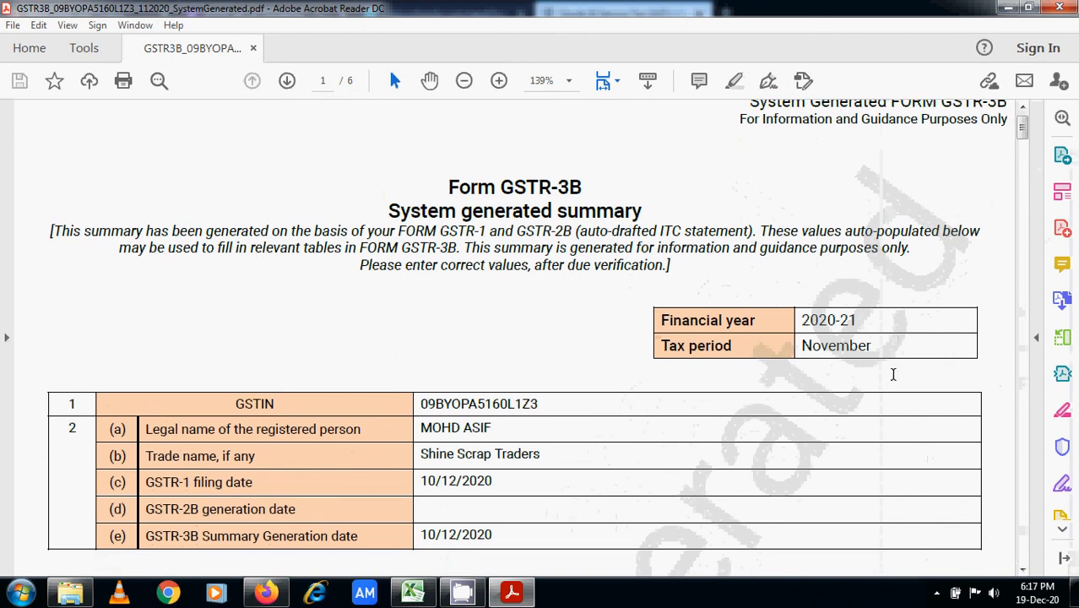
scroll(894, 374, "down", 2)
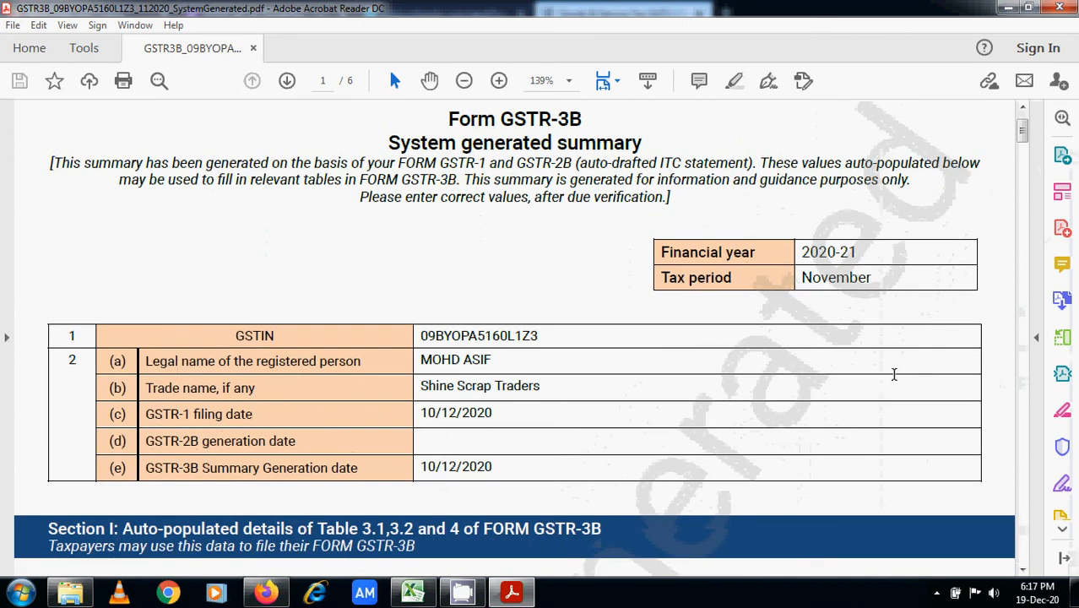
scroll(894, 374, "down", 10)
scroll(894, 374, "down", 2)
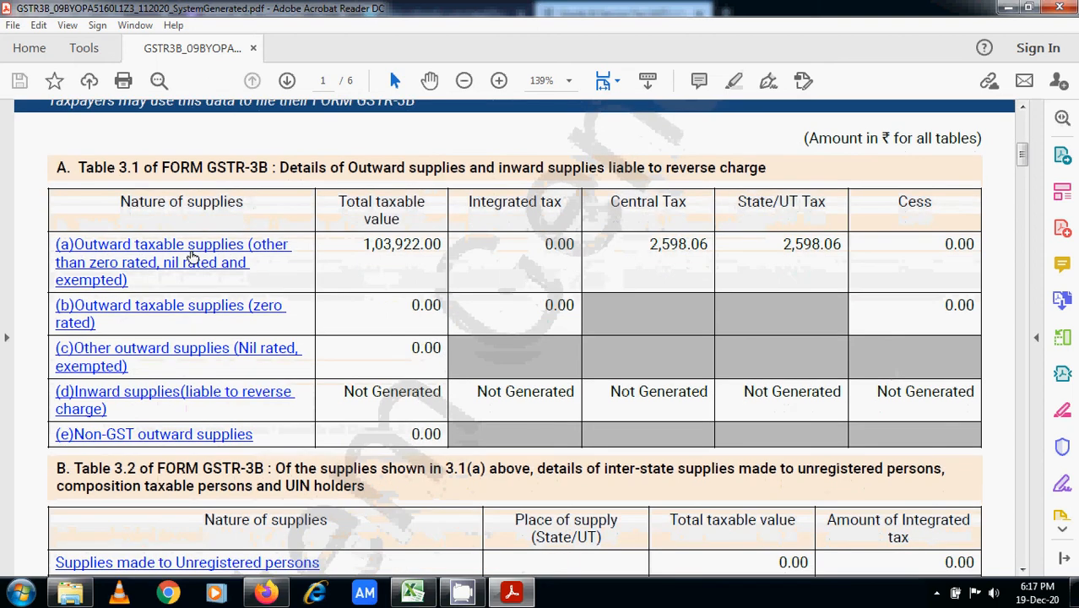
left_click_drag(187, 249, 2, 221)
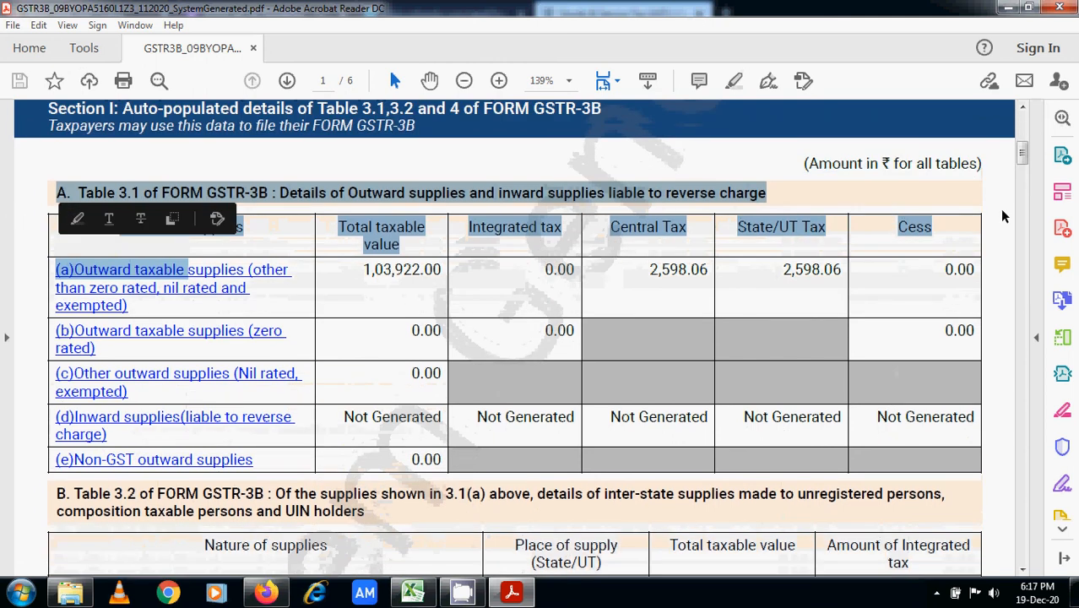
left_click(706, 316)
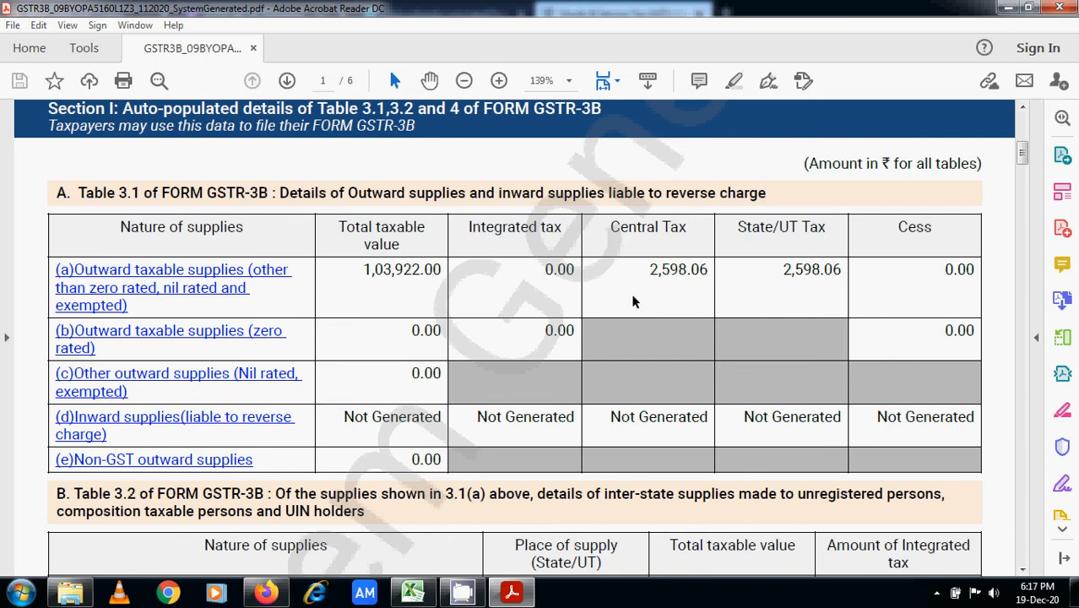
scroll(634, 301, "down", 1)
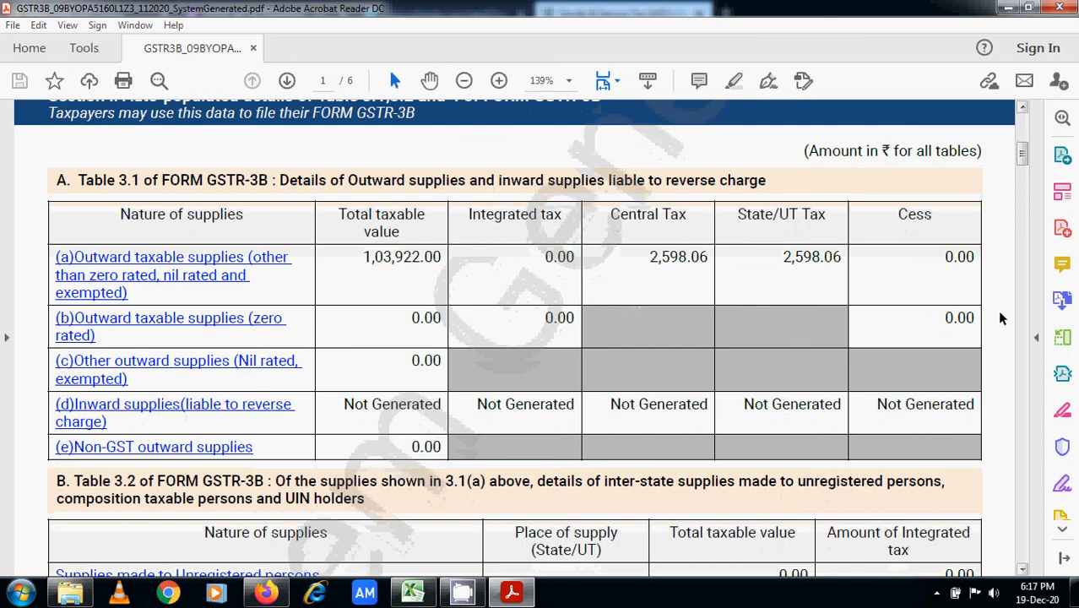
scroll(999, 317, "down", 5)
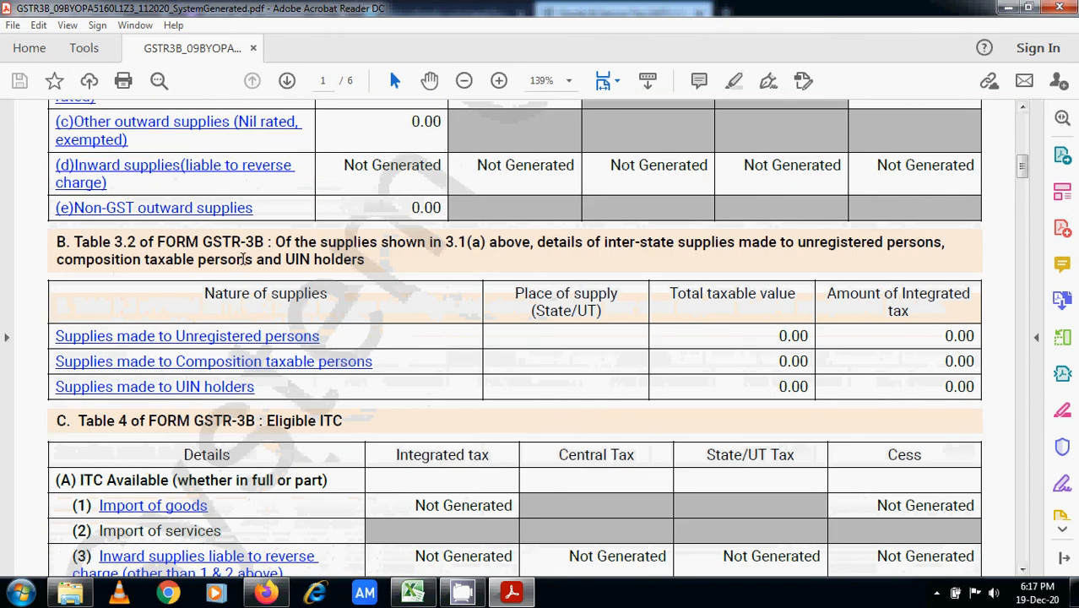
scroll(1001, 284, "down", 1)
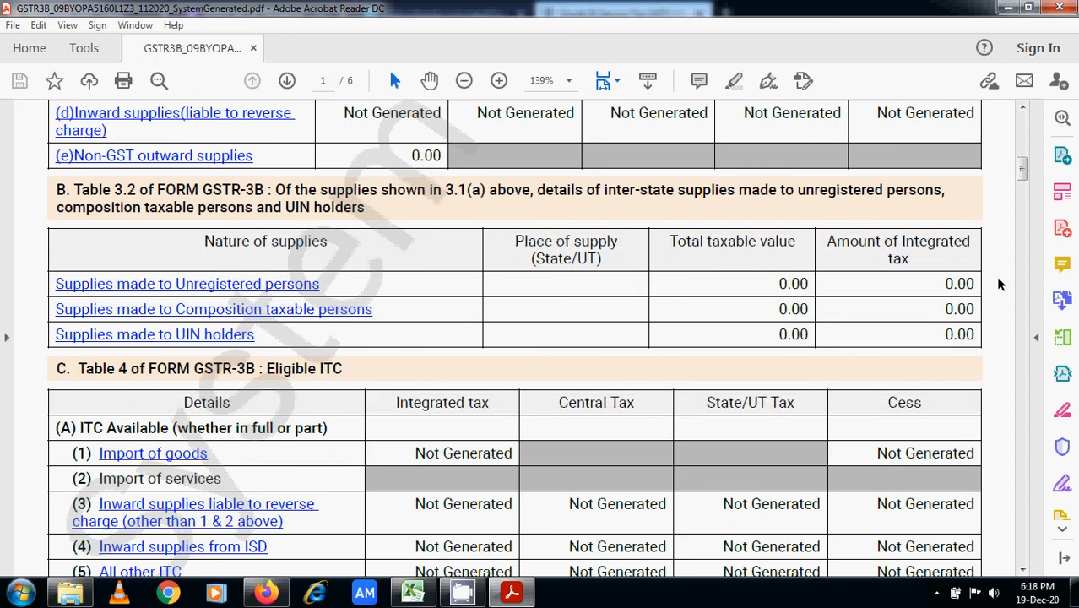
scroll(998, 284, "down", 2)
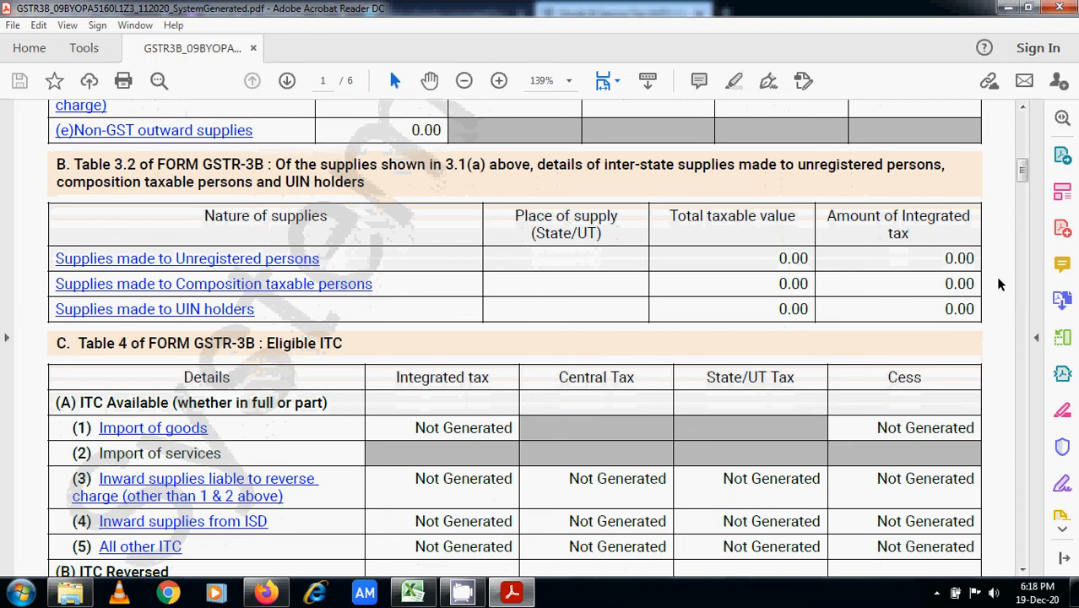
scroll(998, 284, "down", 5)
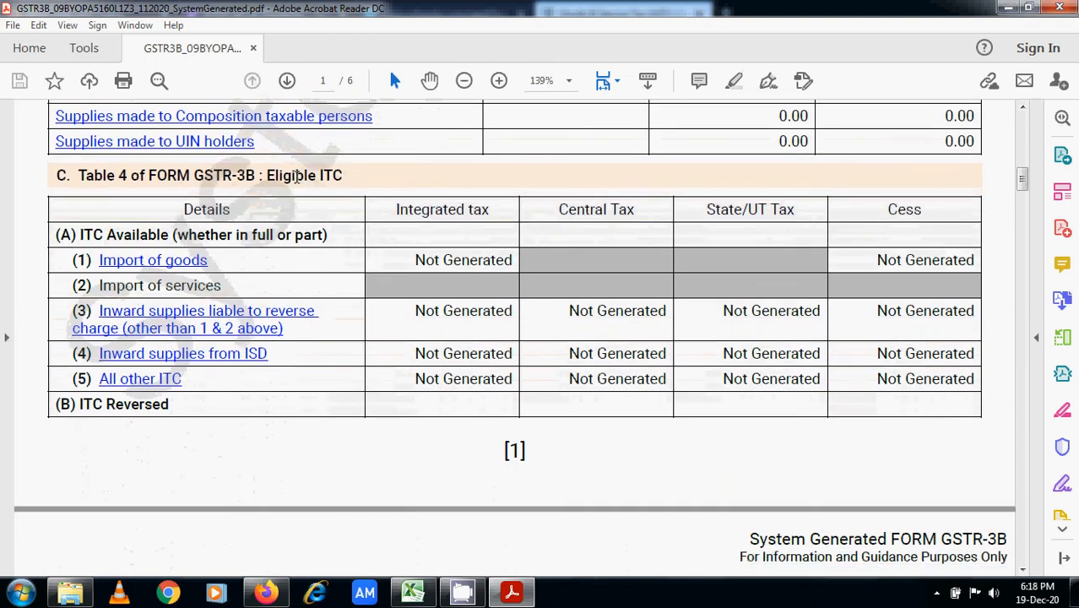
scroll(297, 175, "down", 1)
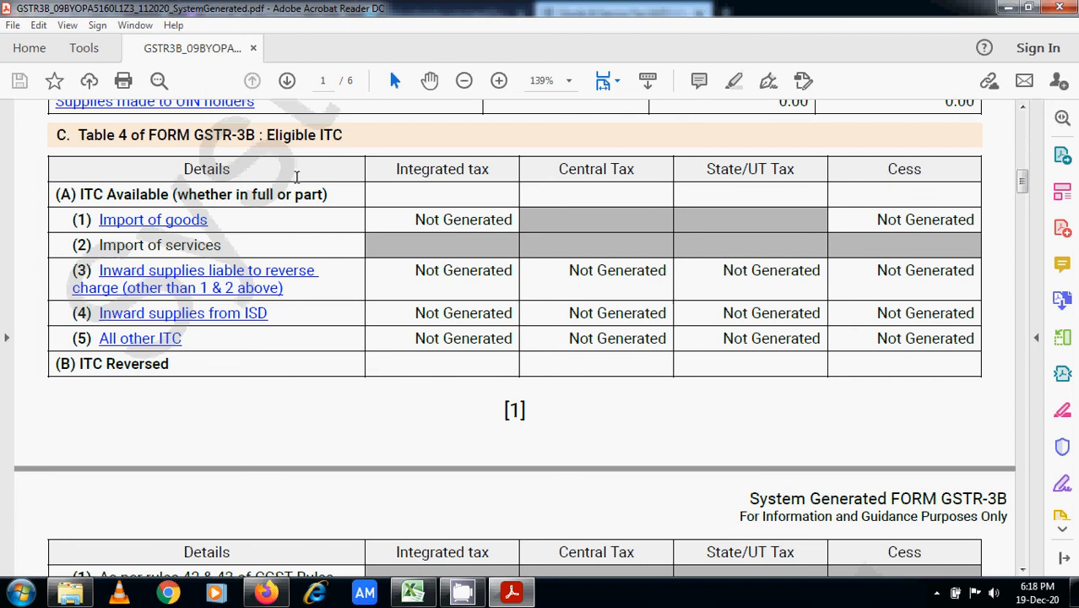
scroll(296, 175, "down", 3)
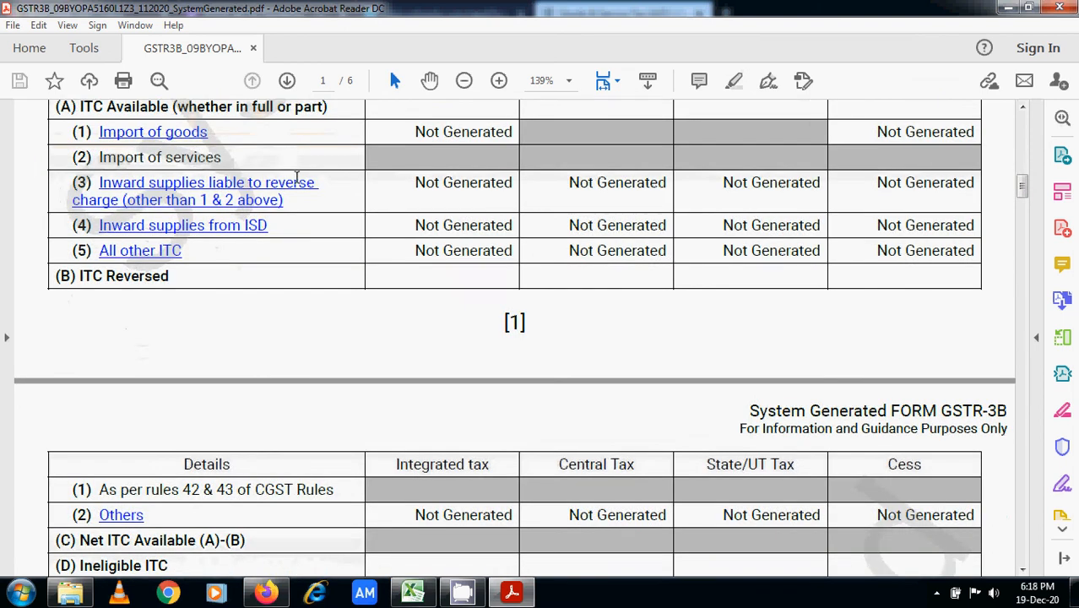
scroll(296, 176, "down", 6)
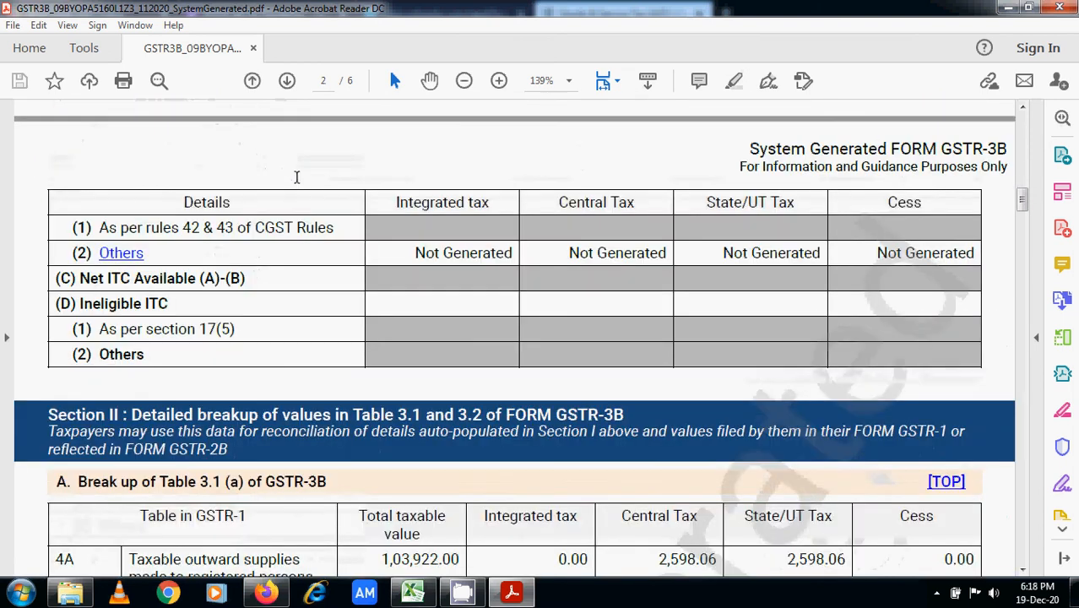
Examine the Section II breakups of table 3.1 (a) to (e) in the system generated GSTR-3B PDF.
scroll(297, 177, "down", 6)
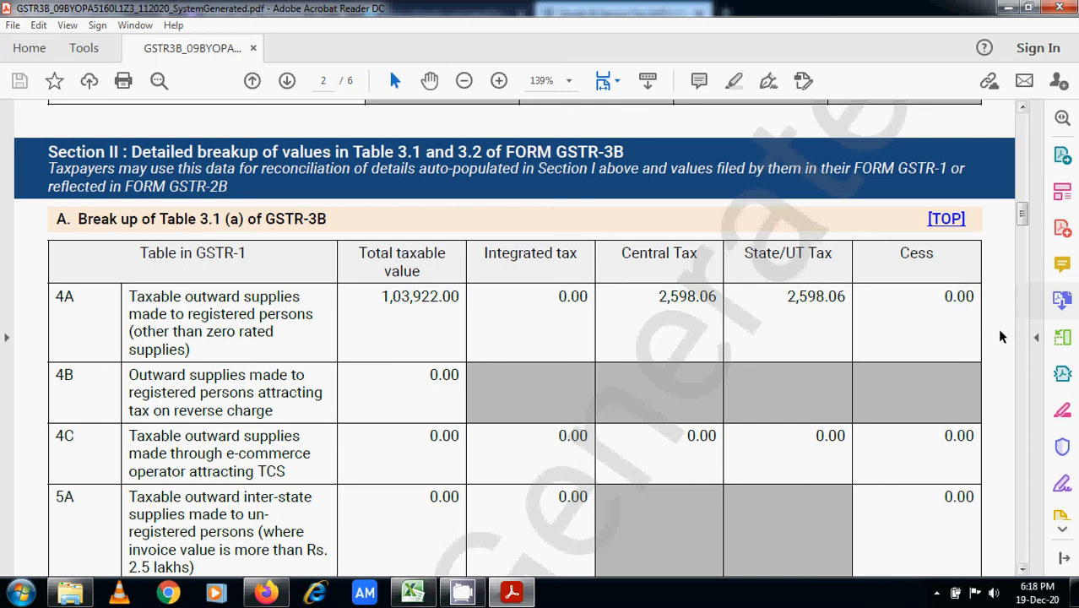
scroll(1001, 342, "down", 1)
scroll(1001, 342, "down", 3)
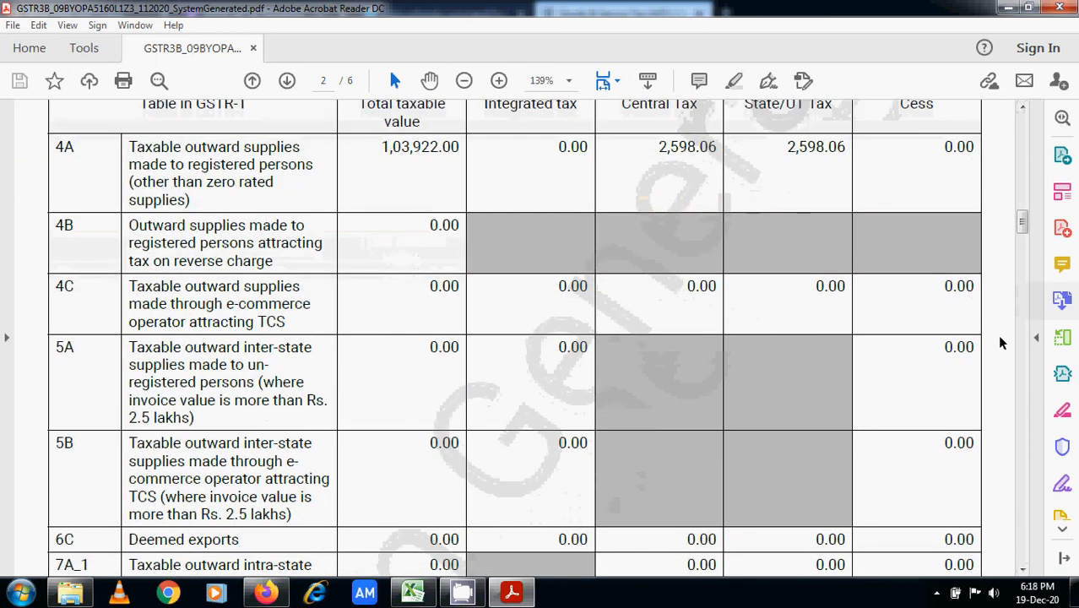
scroll(1001, 342, "up", 1)
scroll(1001, 342, "down", 7)
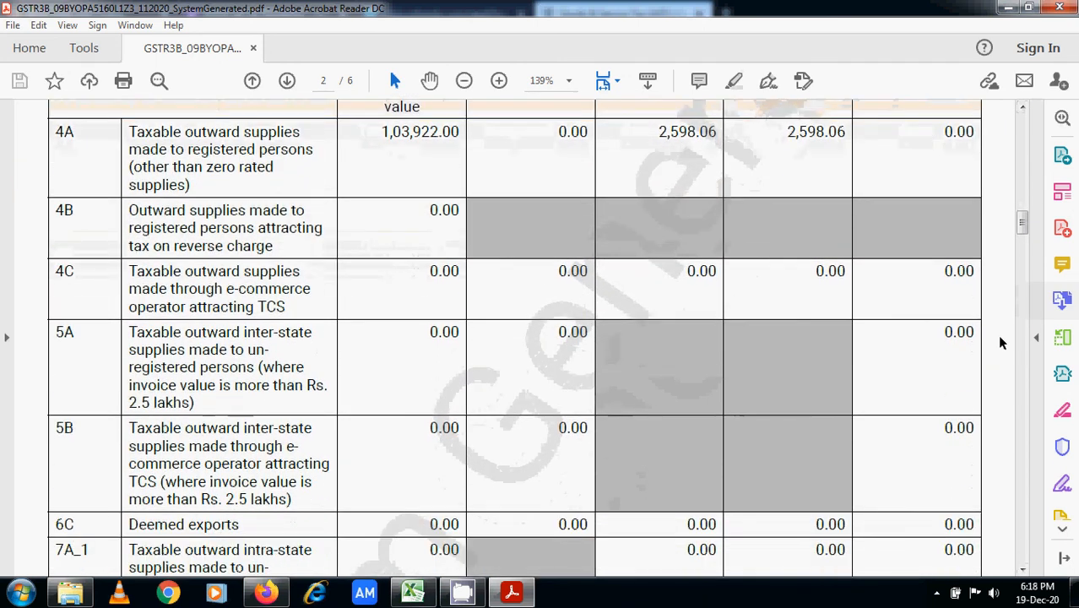
scroll(1001, 341, "down", 20)
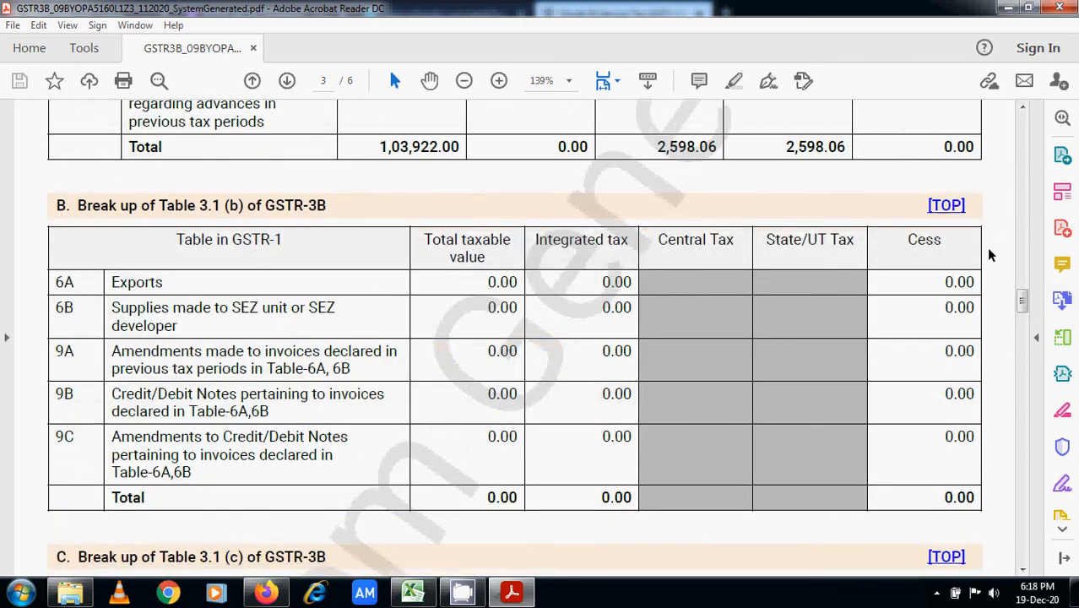
scroll(991, 254, "down", 1)
scroll(990, 254, "down", 4)
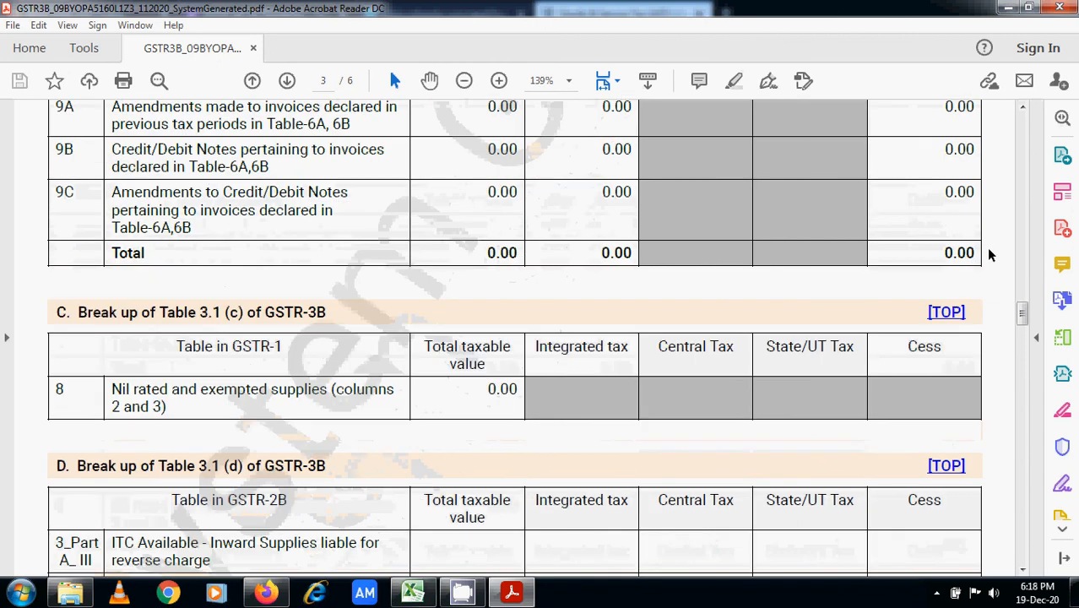
scroll(990, 253, "down", 3)
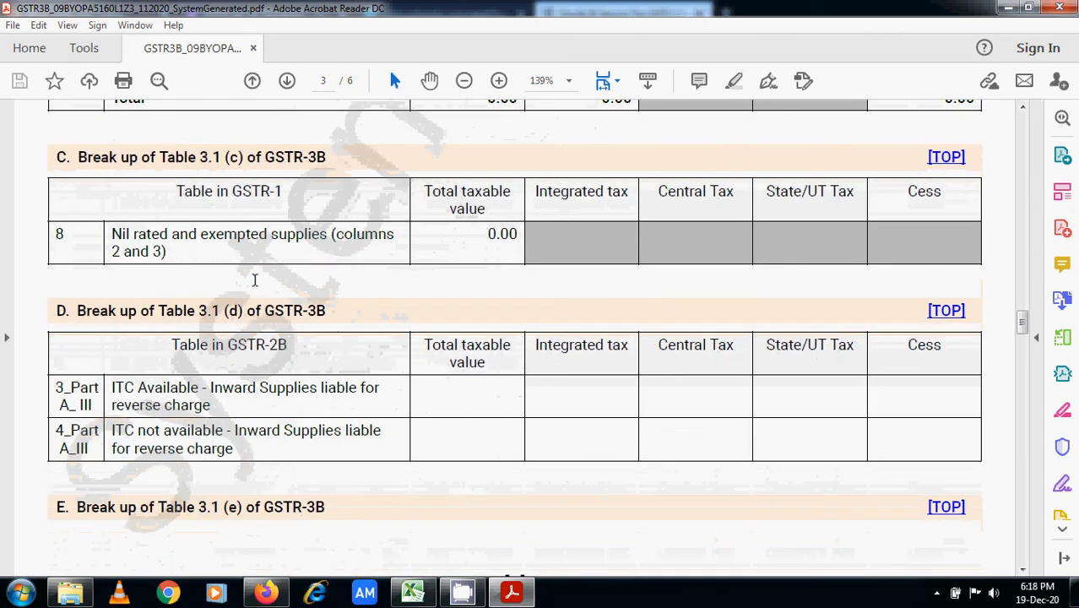
scroll(1002, 346, "down", 4)
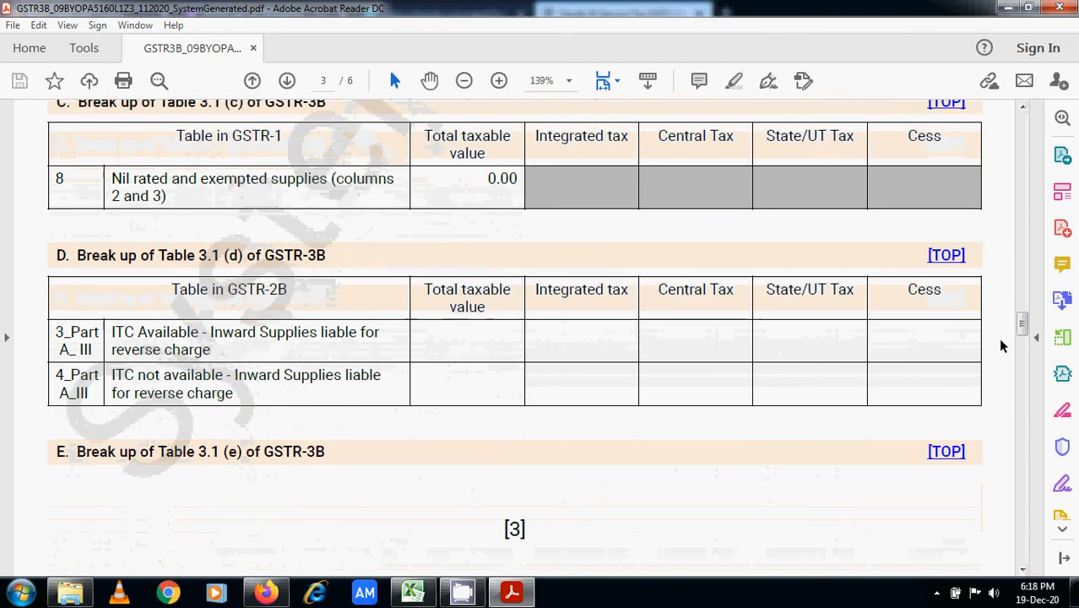
scroll(1002, 347, "down", 2)
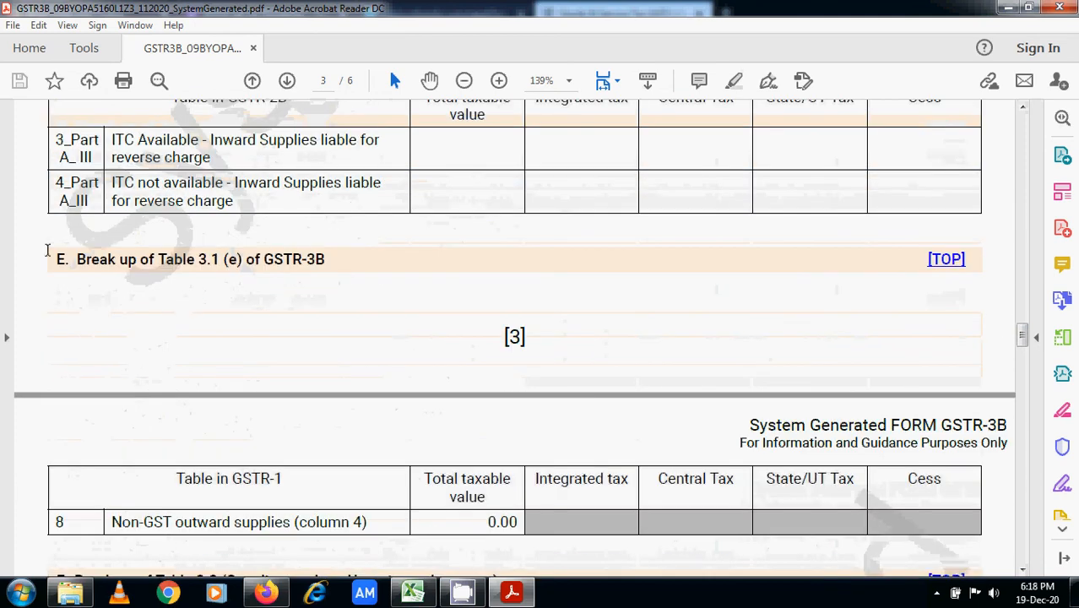
Examine the table 3.2 breakups, the Section III breakup of table 4 and the closing Instructions in the PDF.
scroll(692, 483, "down", 9)
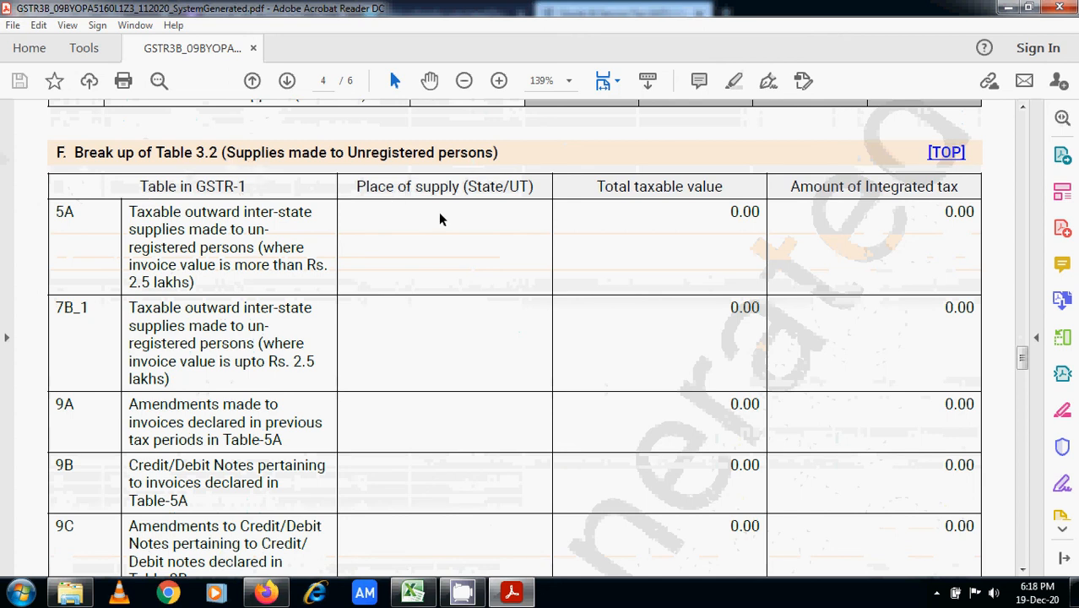
scroll(439, 218, "down", 5)
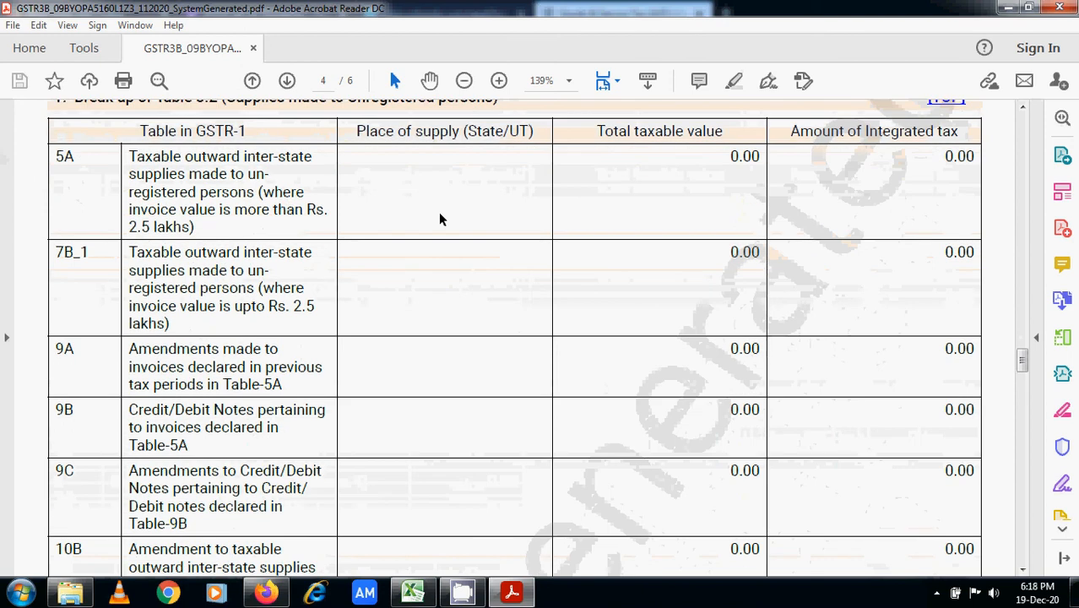
scroll(439, 218, "down", 10)
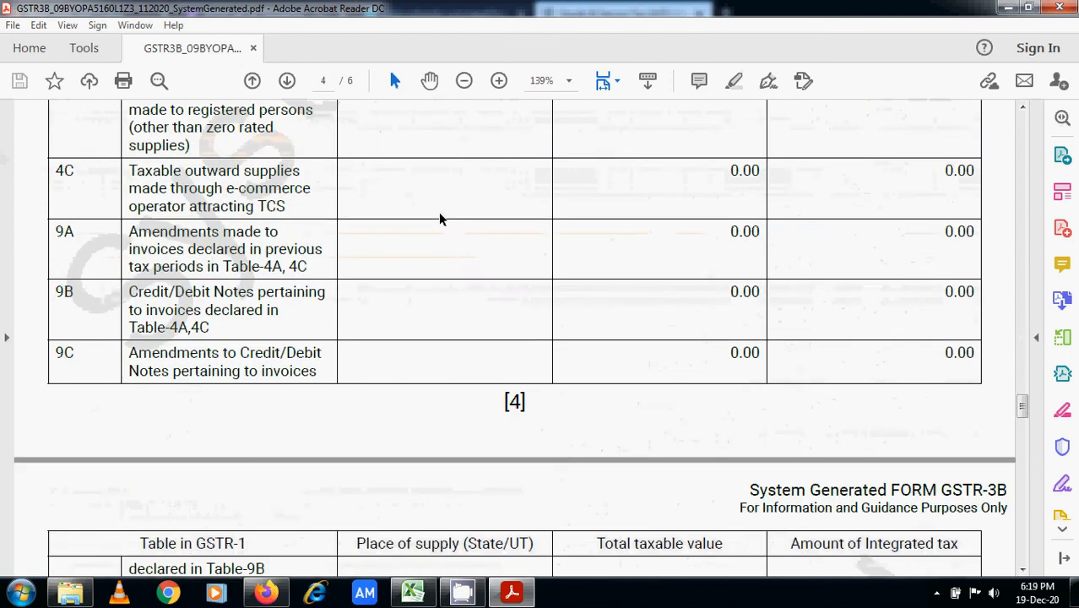
scroll(439, 219, "down", 15)
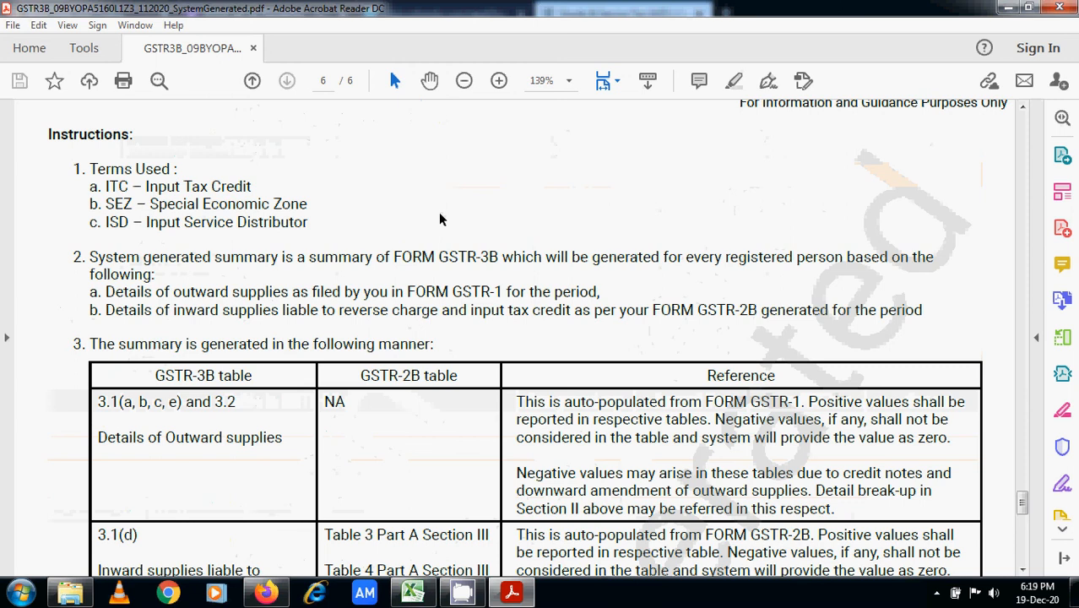
scroll(439, 218, "down", 10)
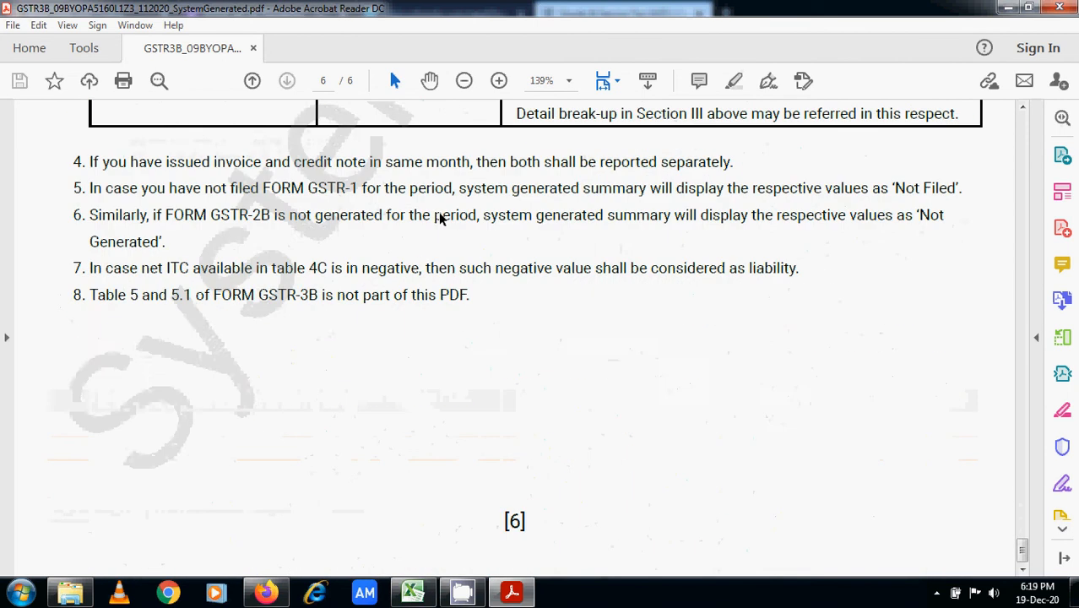
scroll(439, 219, "up", 15)
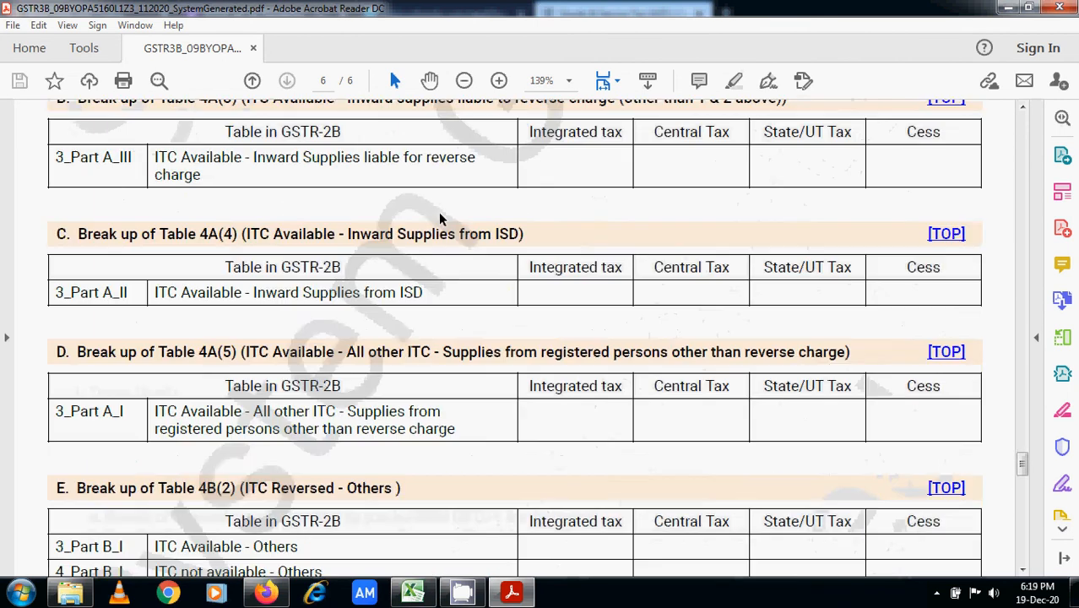
scroll(439, 218, "up", 6)
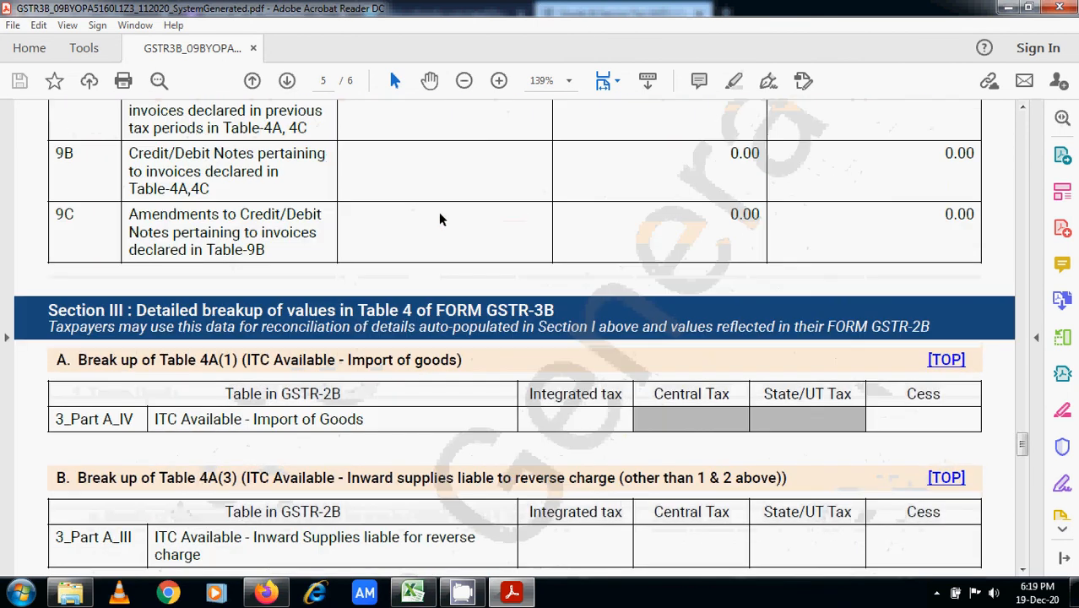
Close the PDF, recheck the summary tiles and filing instructions on the GST portal, and save the GSTR-3B.
left_click(1061, 7)
scroll(889, 193, "up", 1)
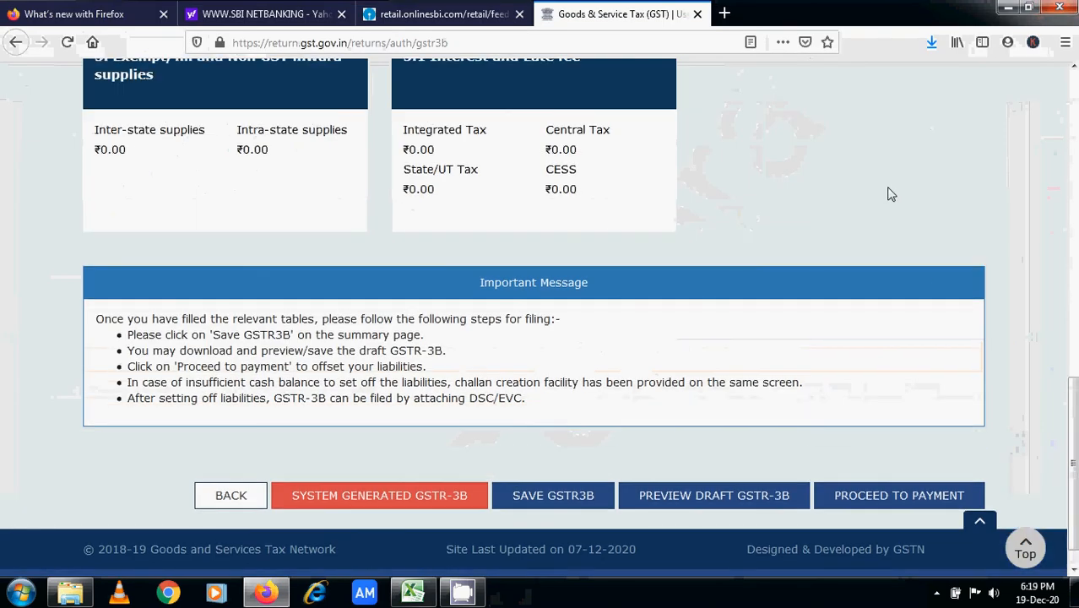
scroll(889, 193, "up", 12)
scroll(889, 193, "down", 7)
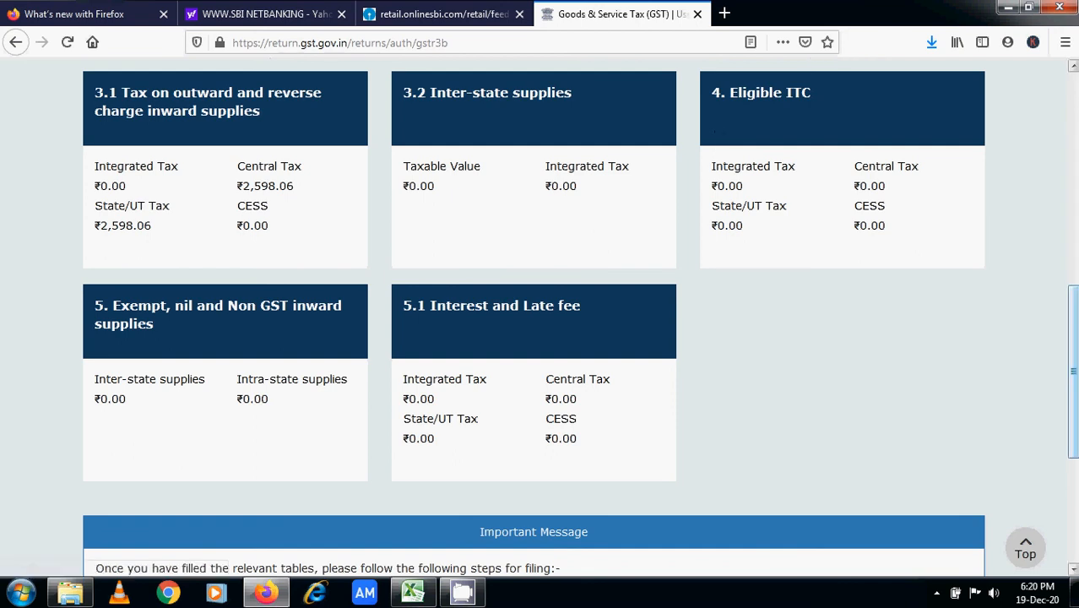
scroll(540, 321, "down", 2)
scroll(20, 224, "down", 1)
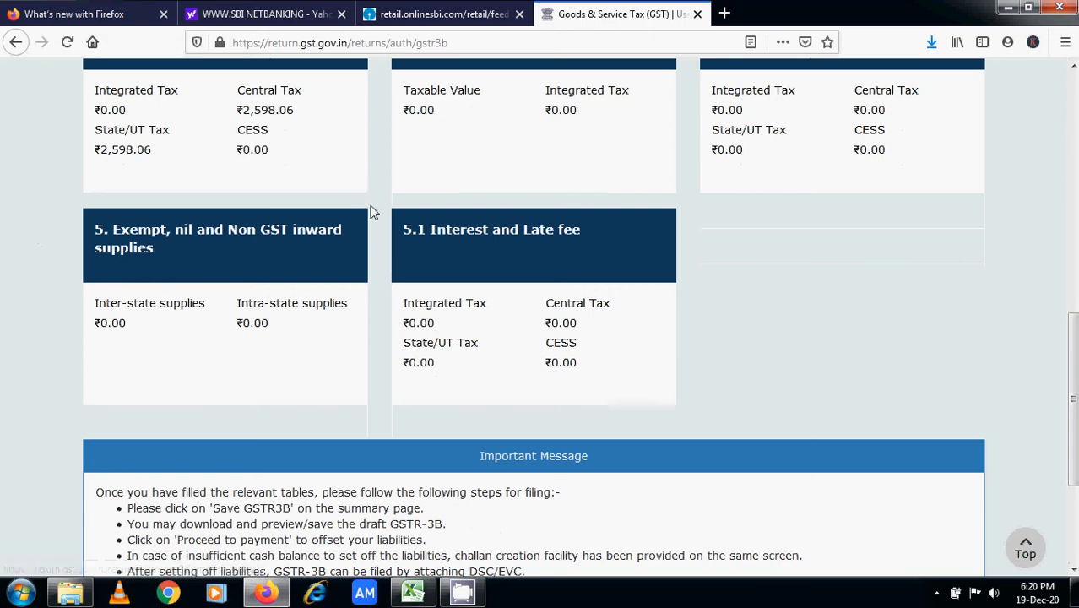
left_click_drag(1073, 398, 1073, 443)
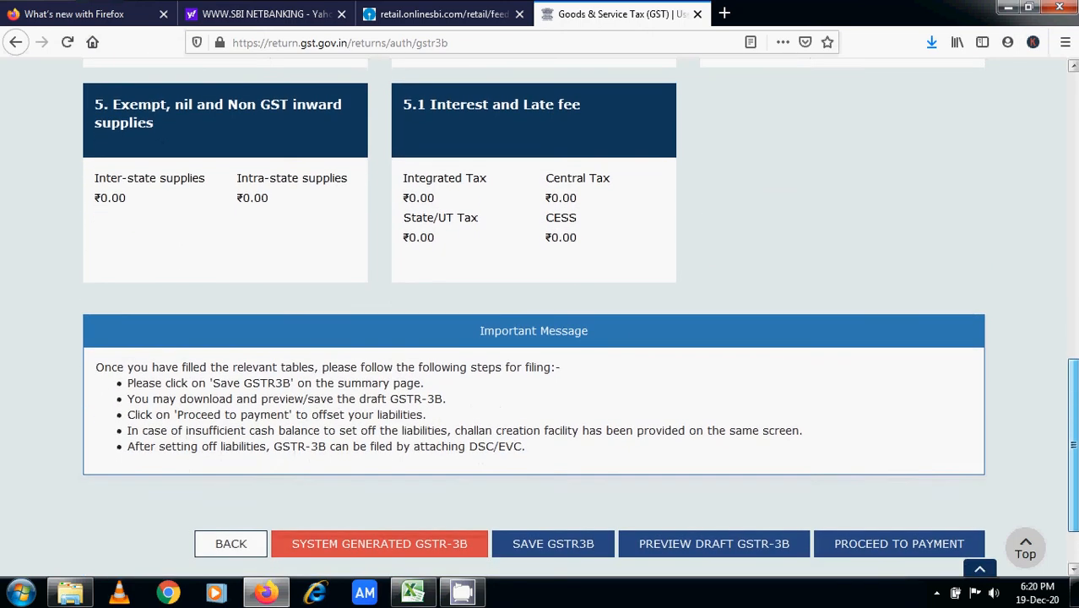
scroll(462, 356, "down", 2)
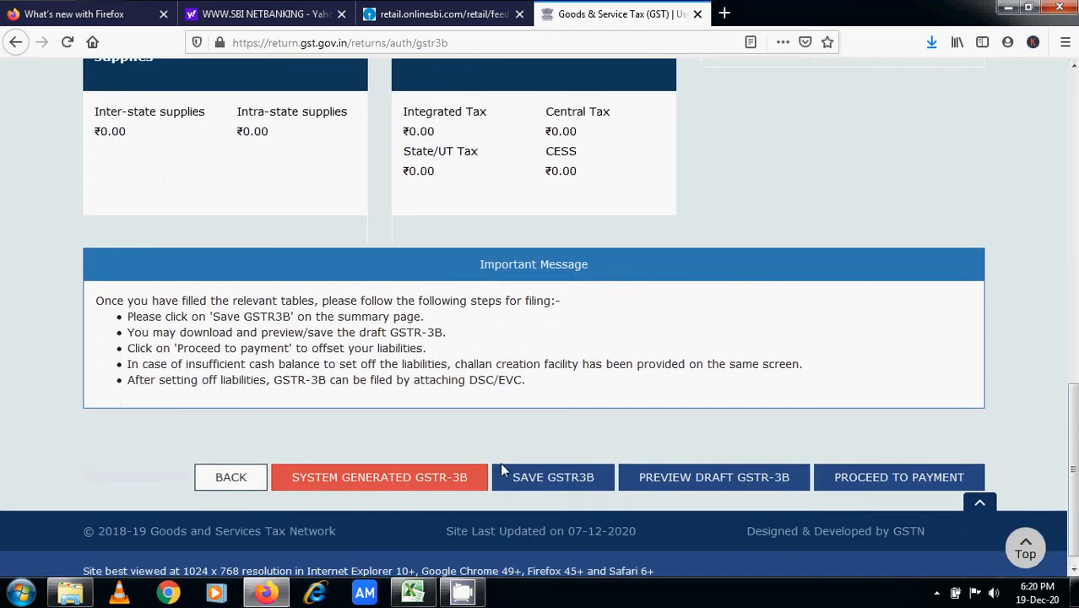
left_click(518, 479)
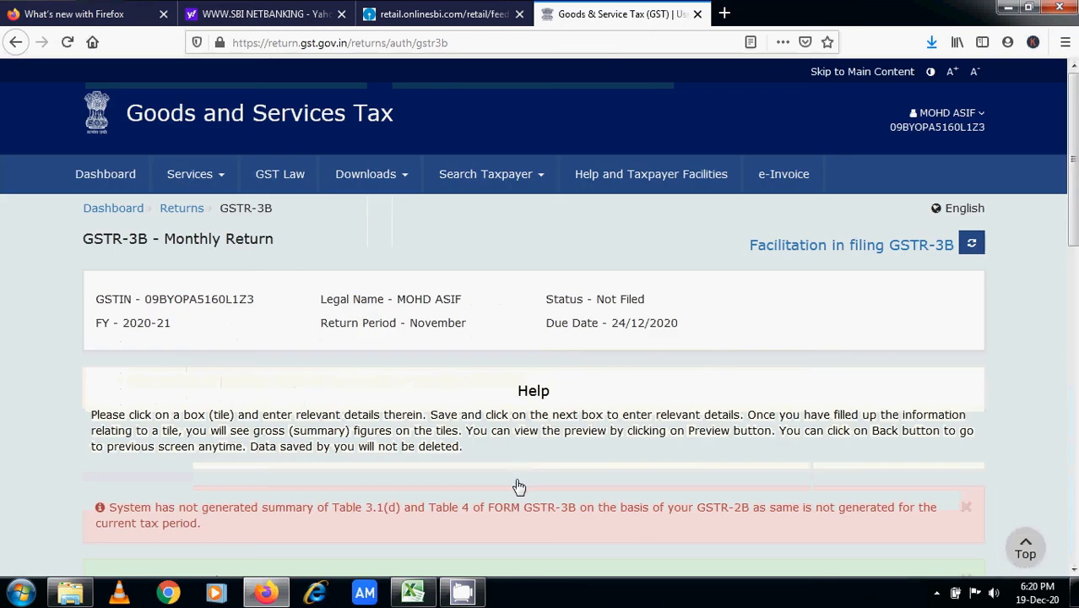
Request the draft GSTR-3B preview PDF and dismiss its file-opening prompt.
scroll(640, 460, "down", 10)
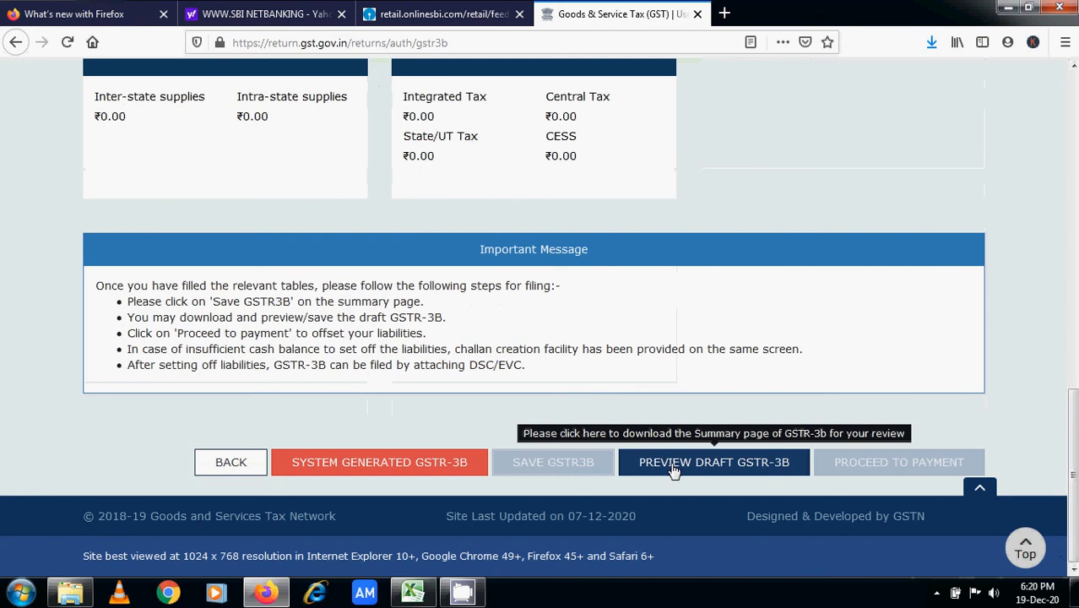
left_click(675, 471)
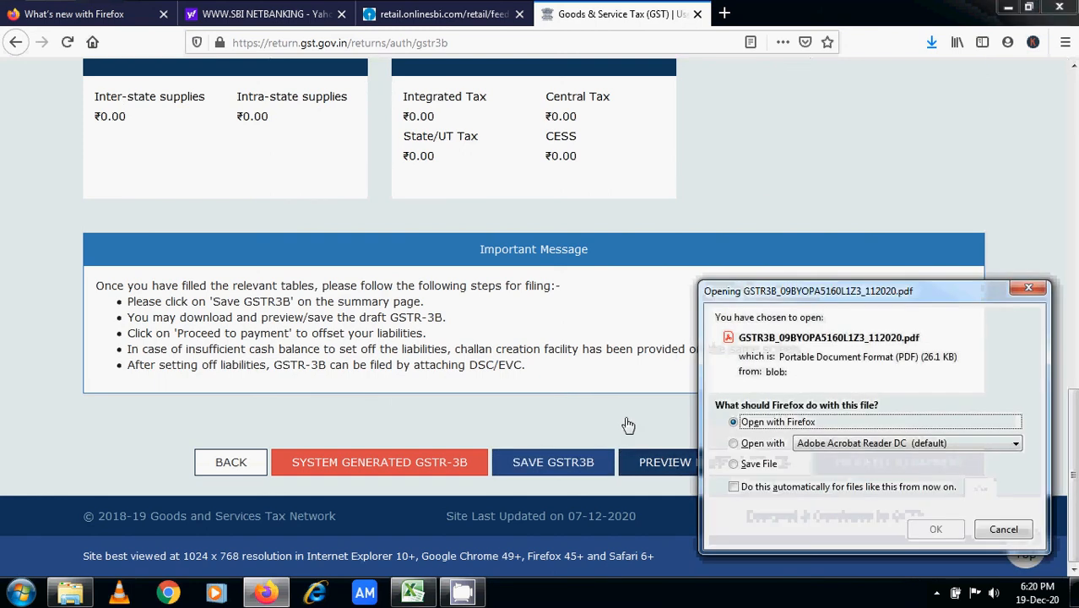
left_click(1027, 289)
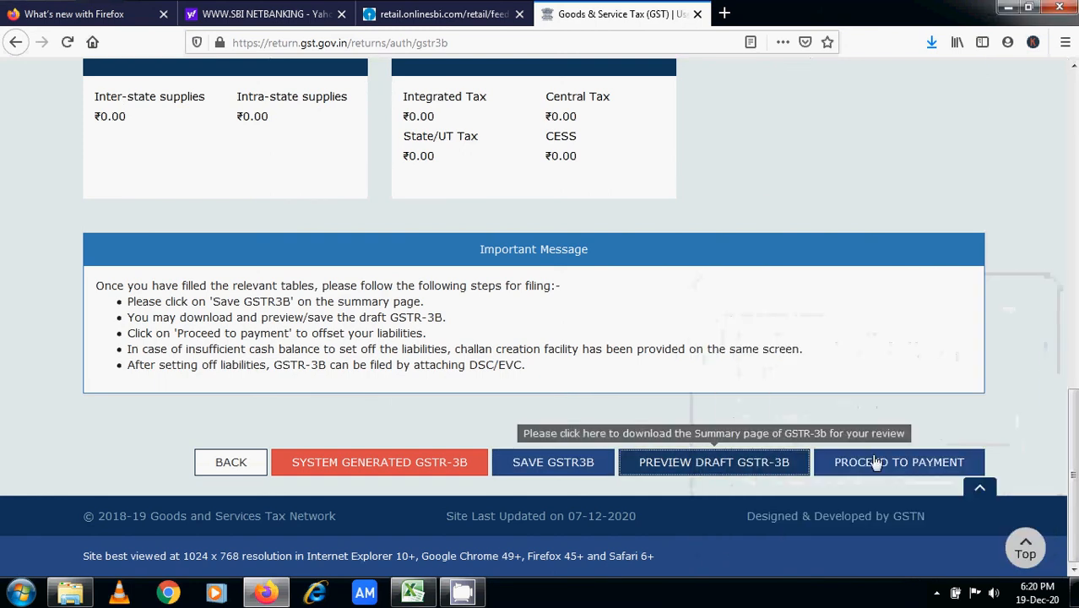
Proceed to payment, check the tax payable in table 6.1, and create a challan for the liability.
left_click(911, 474)
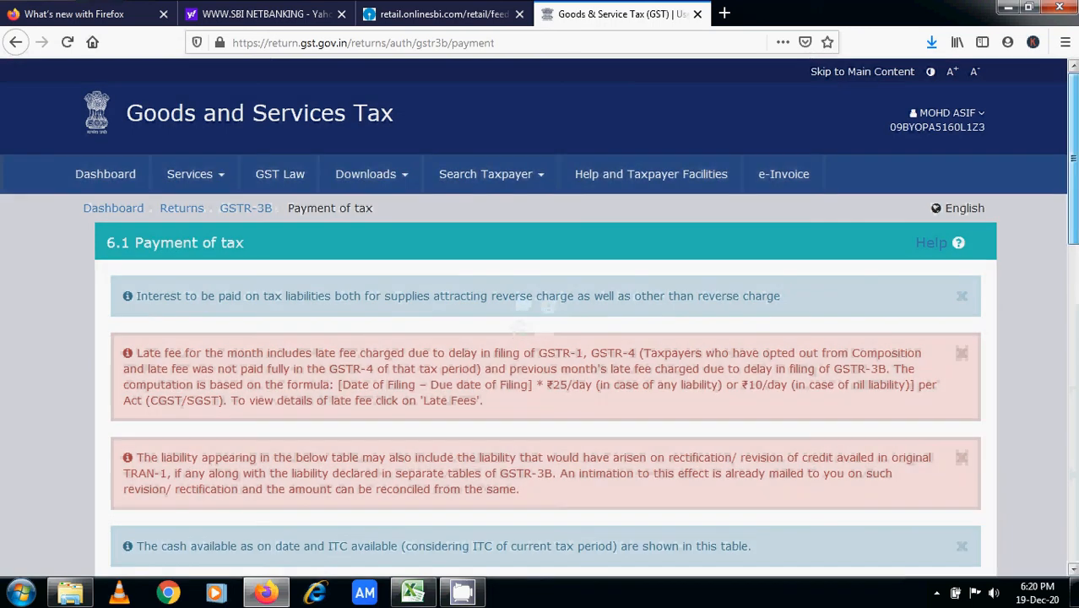
left_click_drag(1073, 154, 1066, 598)
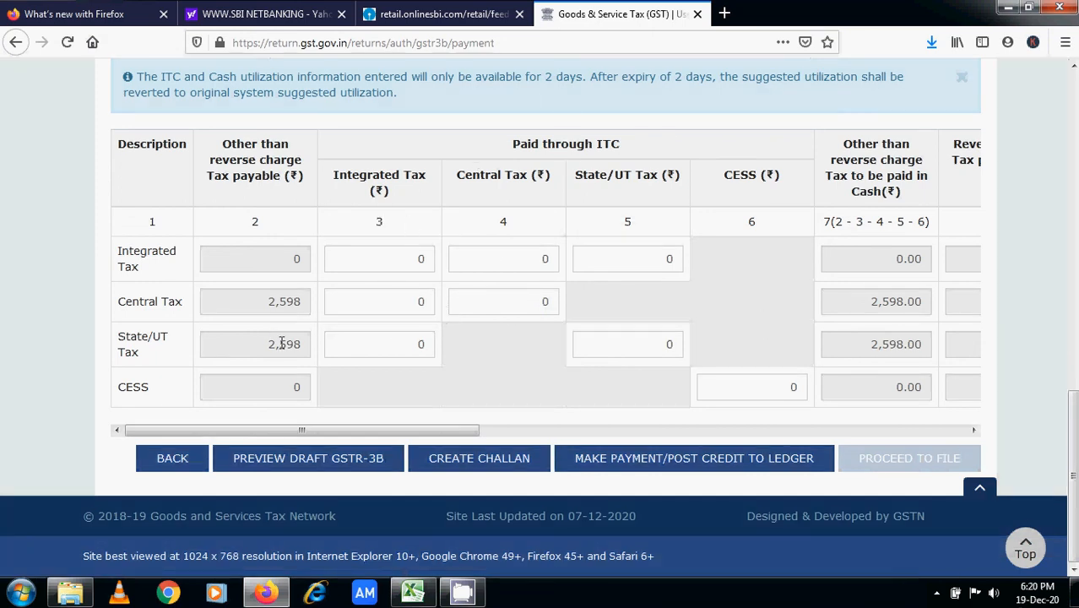
left_click(490, 463)
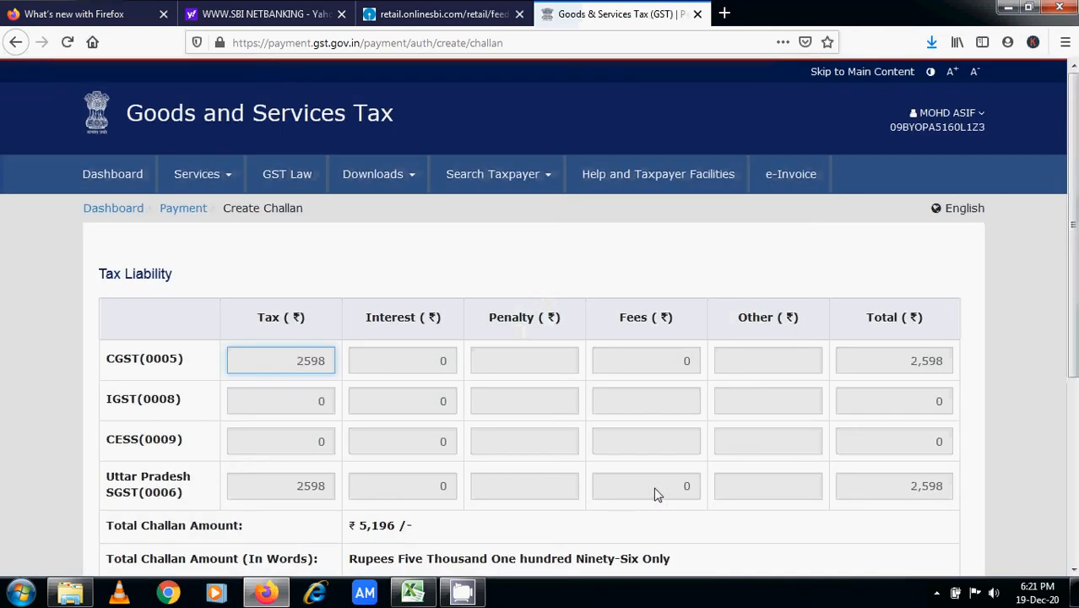
Review the challan's tax liability, choose E-Payment as the payment mode, and generate the challan.
scroll(180, 257, "down", 2)
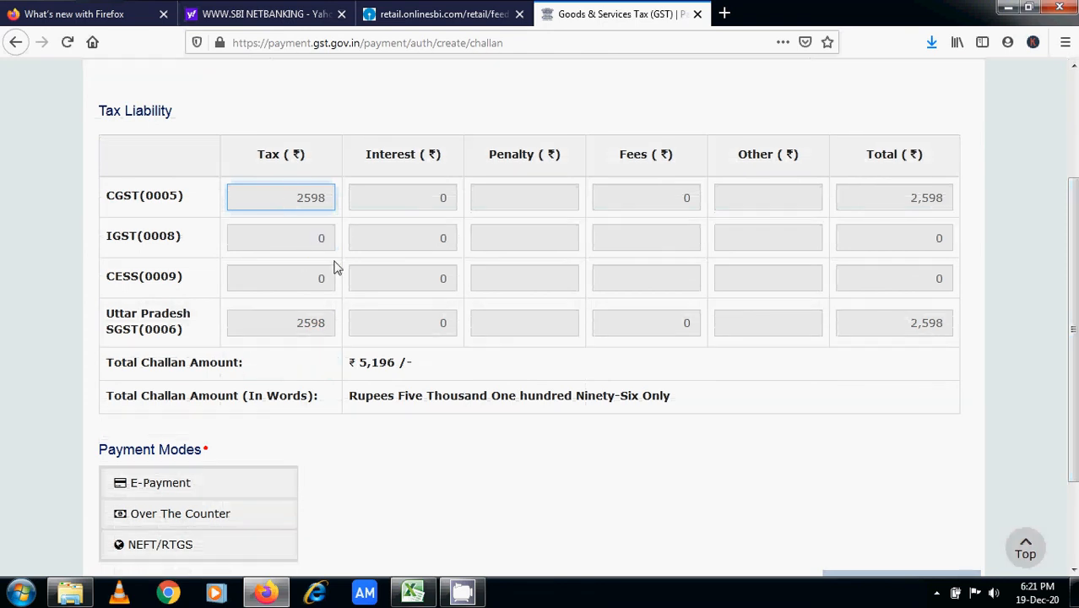
scroll(540, 321, "down", 2)
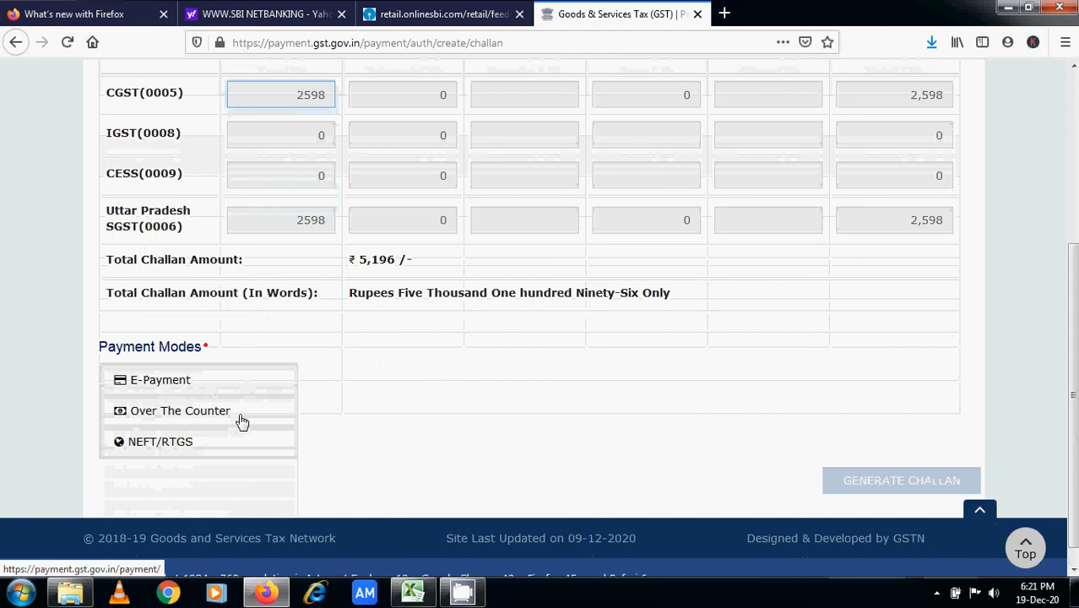
left_click(169, 389)
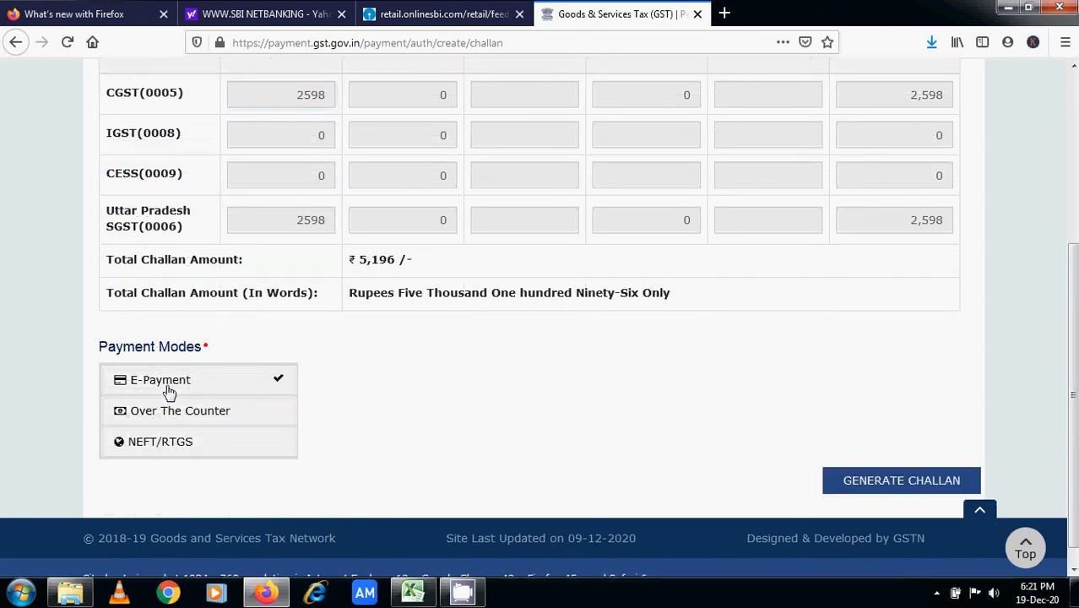
left_click(871, 487)
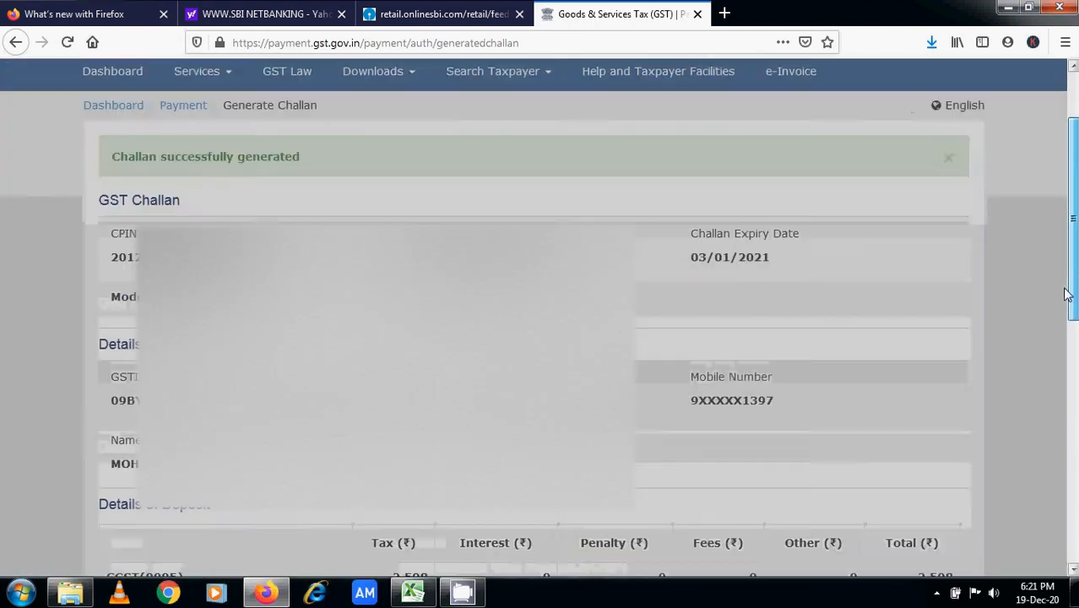
Set the generated challan's mode of e-payment to Net Banking and select HDFC BANK as the bank.
left_click_drag(1067, 293, 1064, 543)
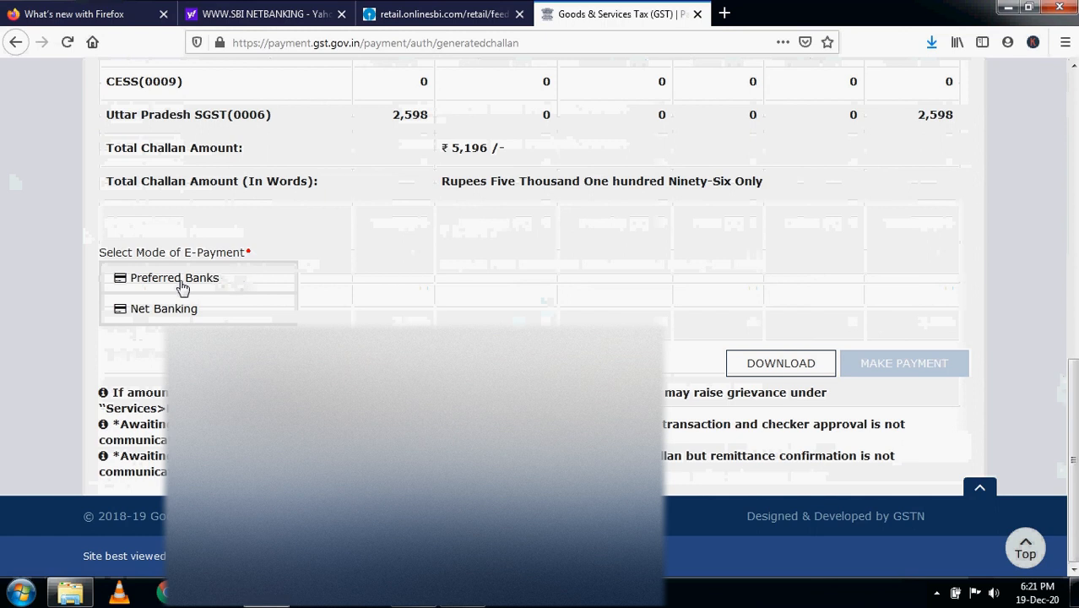
left_click(152, 314)
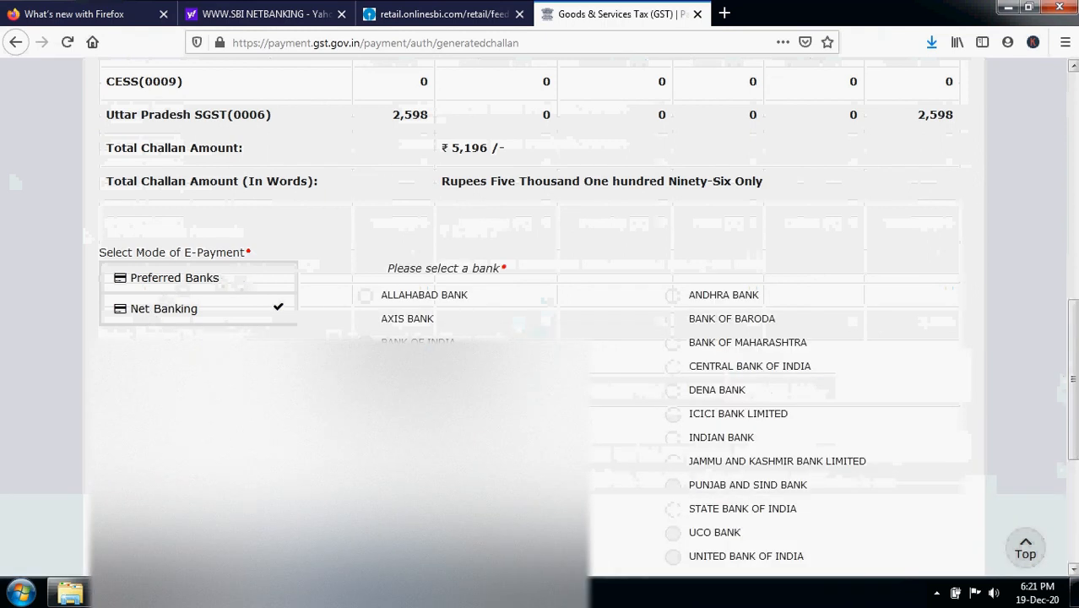
scroll(358, 112, "down", 3)
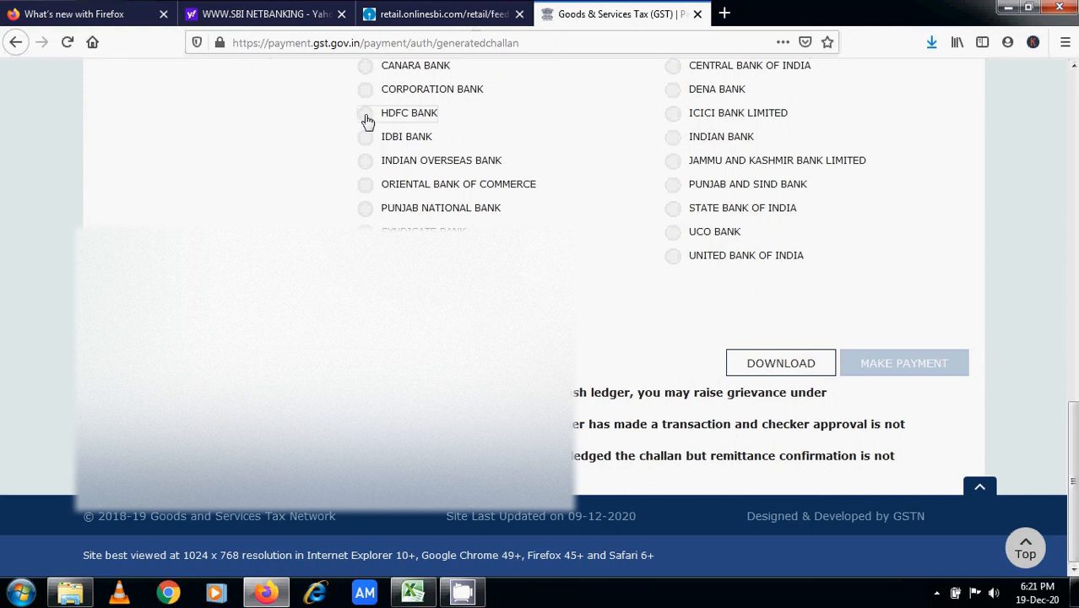
left_click(365, 113)
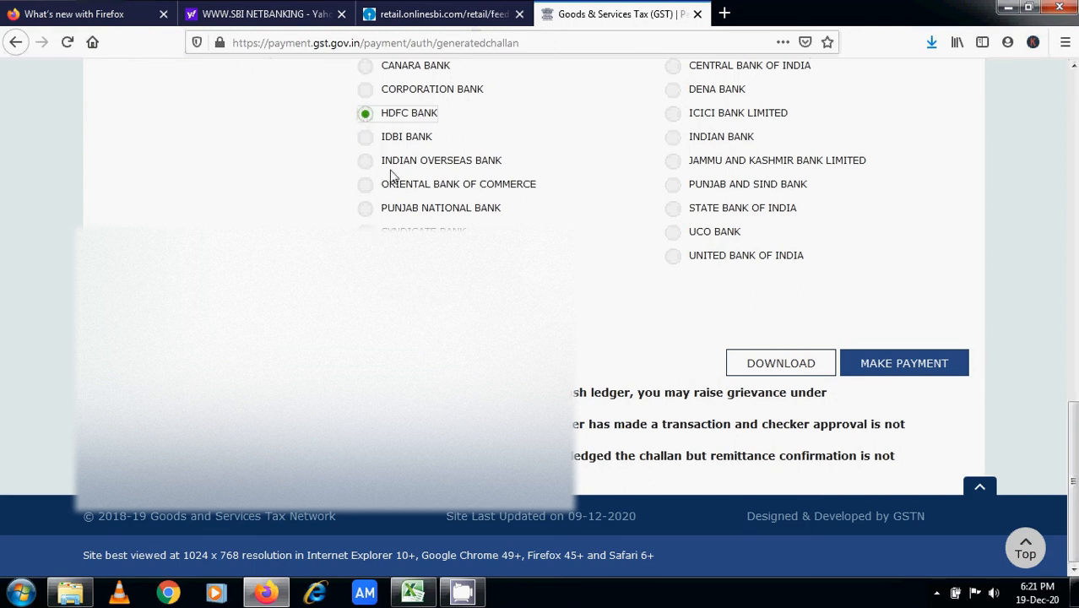
Change the challan's bank to STATE BANK OF INDIA and proceed to make the payment.
left_click(676, 212)
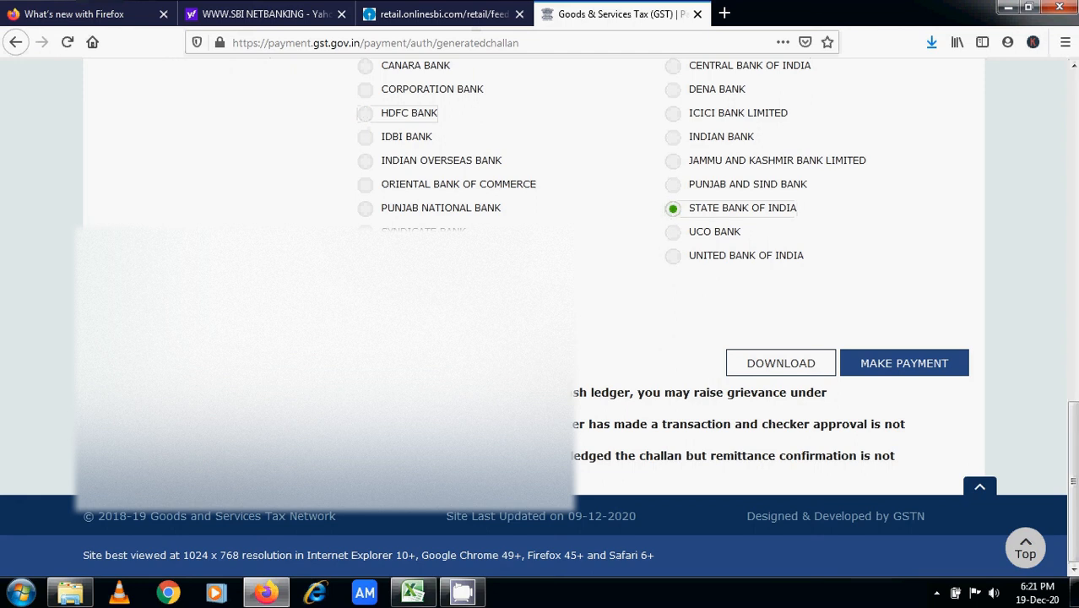
left_click(937, 369)
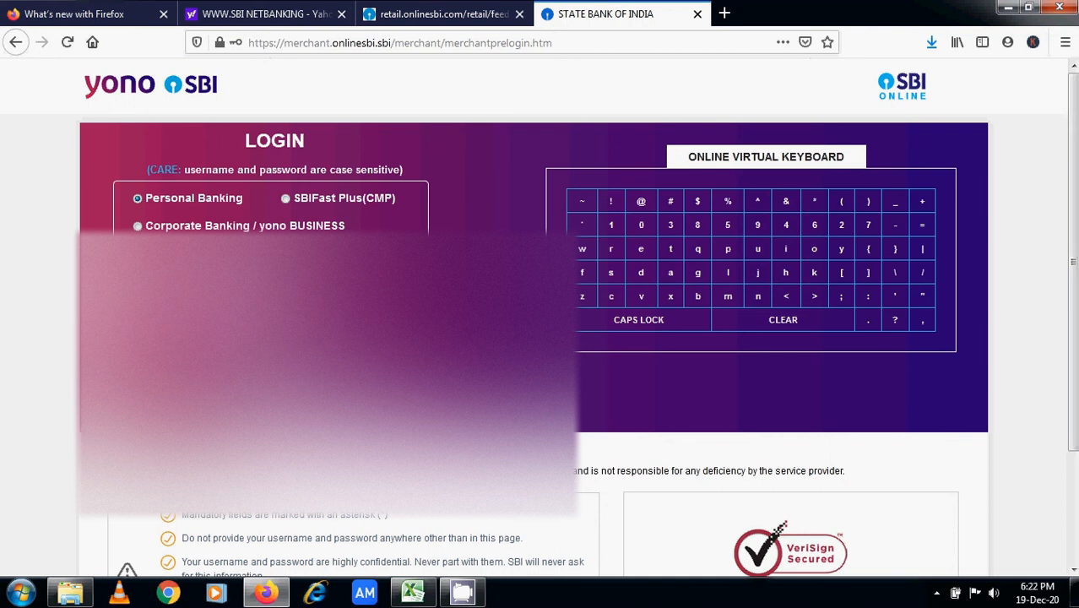
Log in to SBI Personal Banking with the username and password, retrying as needed and declining to save the login in the browser.
key("Return")
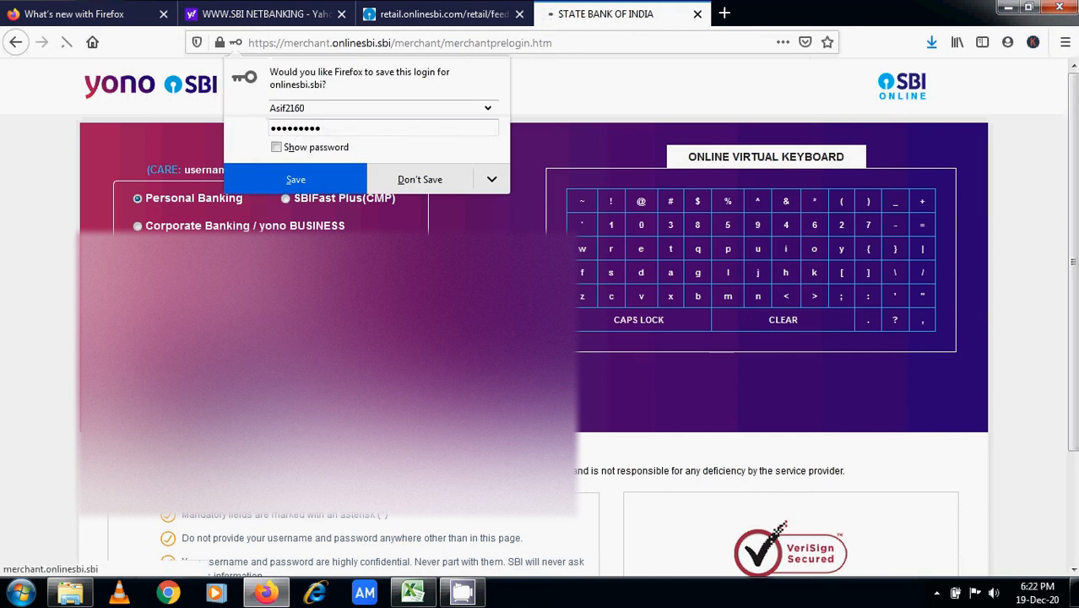
left_click(426, 184)
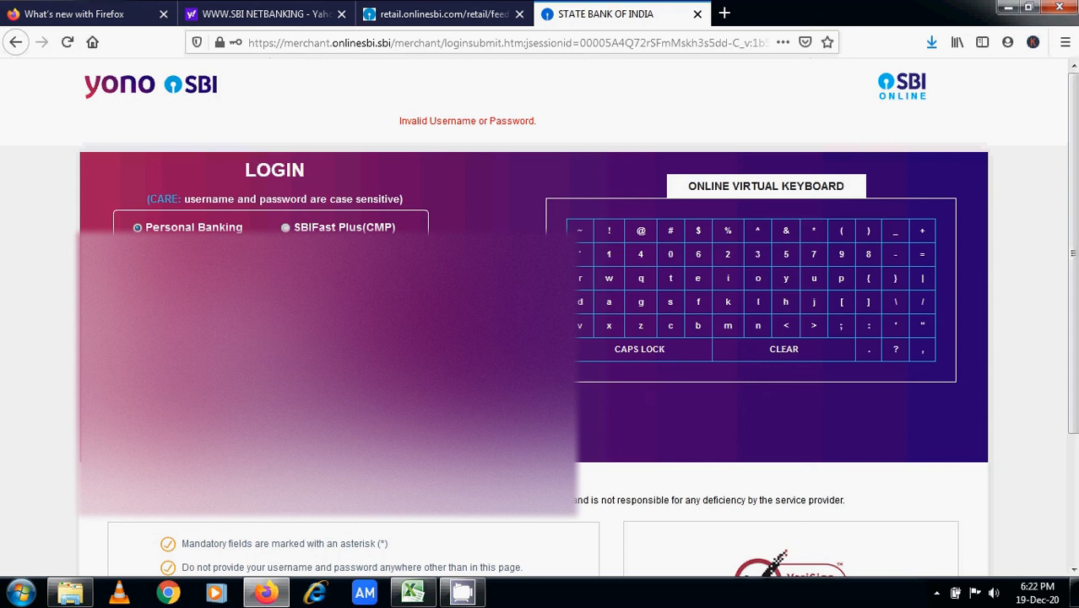
key("Return")
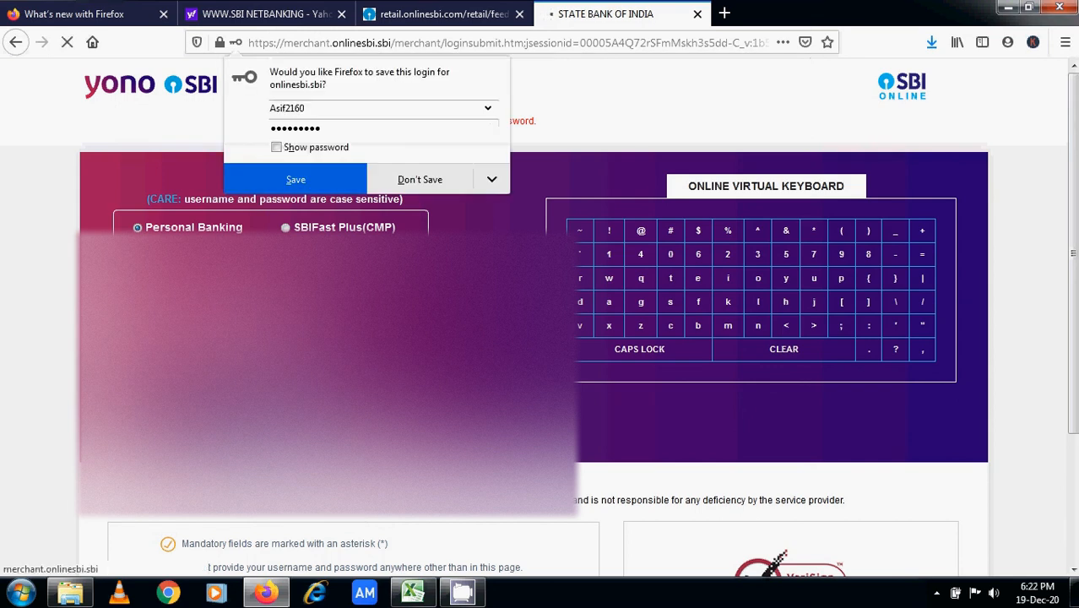
left_click(421, 179)
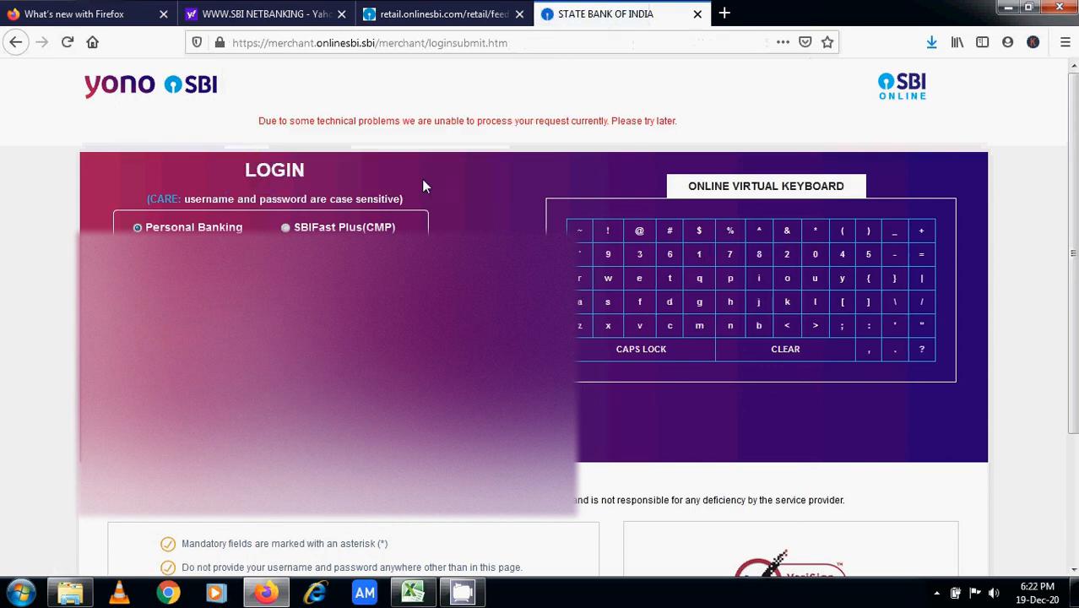
scroll(541, 338, "down", 3)
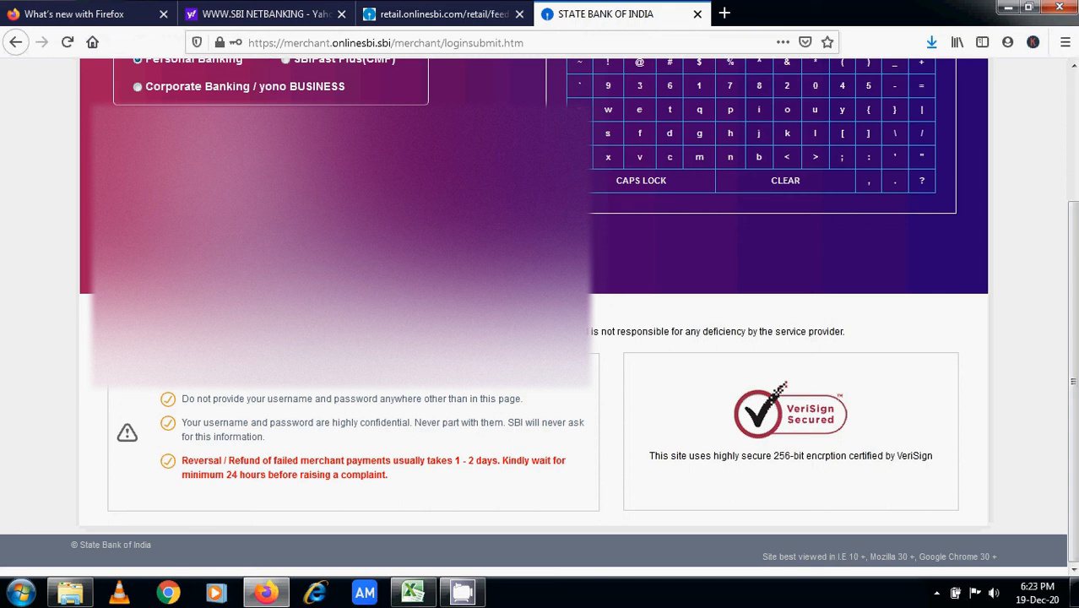
key("Return")
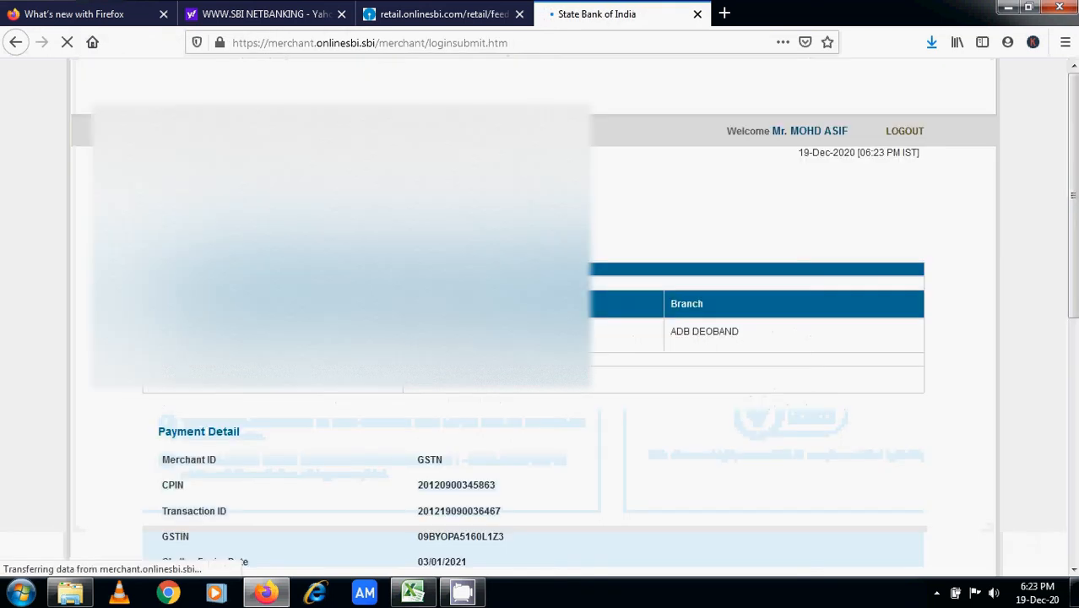
Review the GST payment details for the selected savings account and confirm them.
scroll(532, 338, "down", 3)
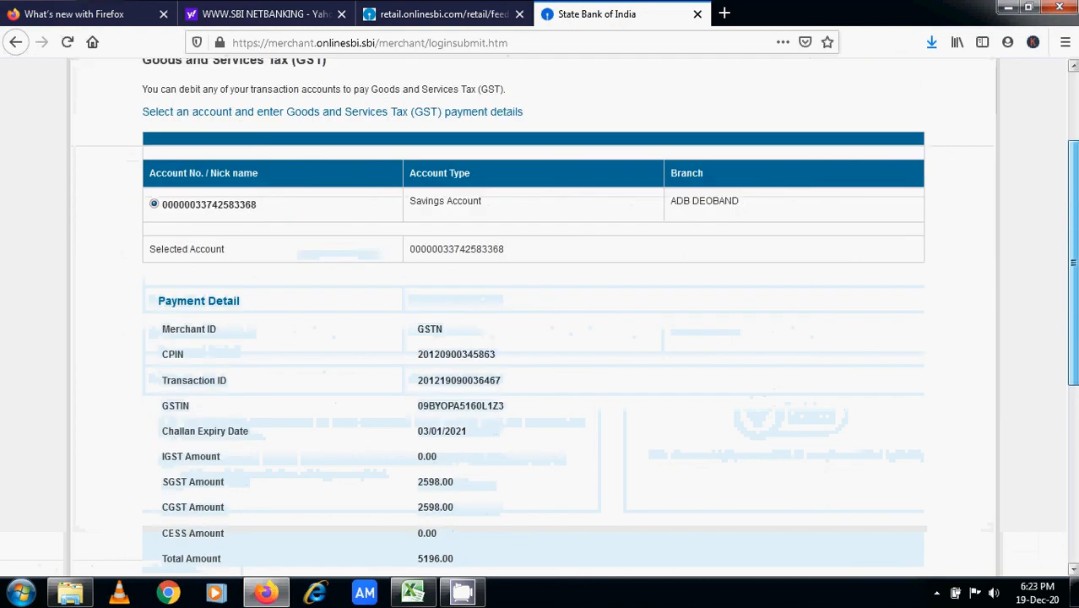
scroll(532, 338, "down", 3)
scroll(451, 93, "down", 1)
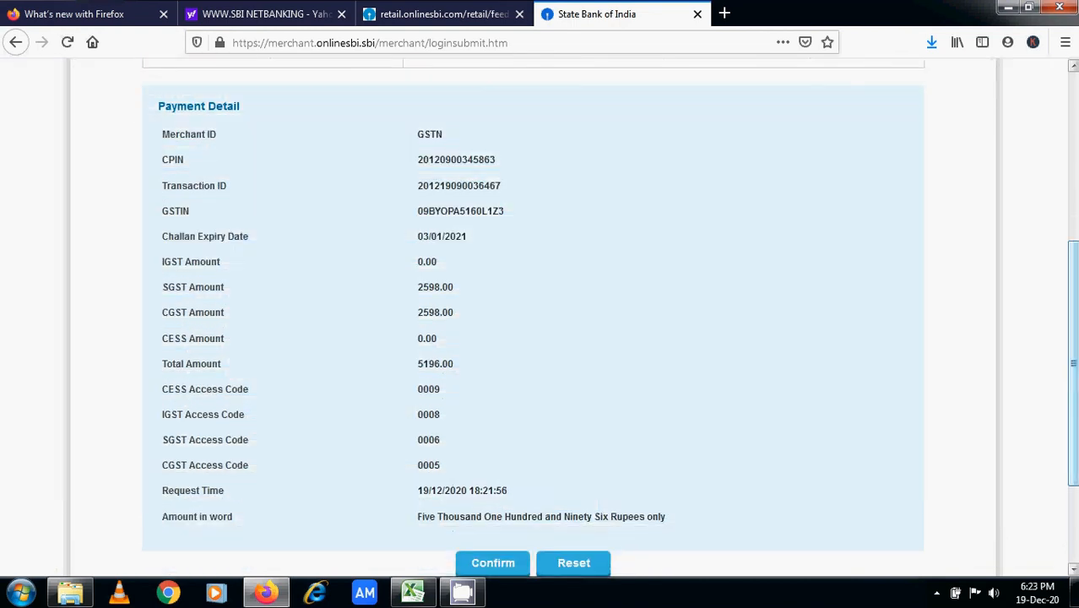
scroll(450, 93, "down", 1)
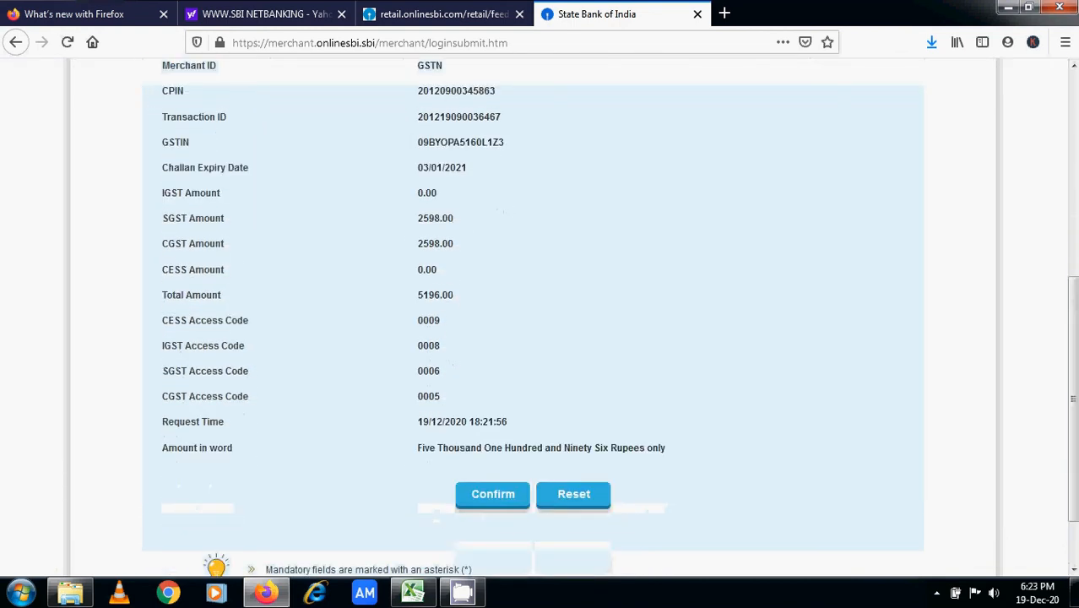
scroll(1075, 333, "up", 1)
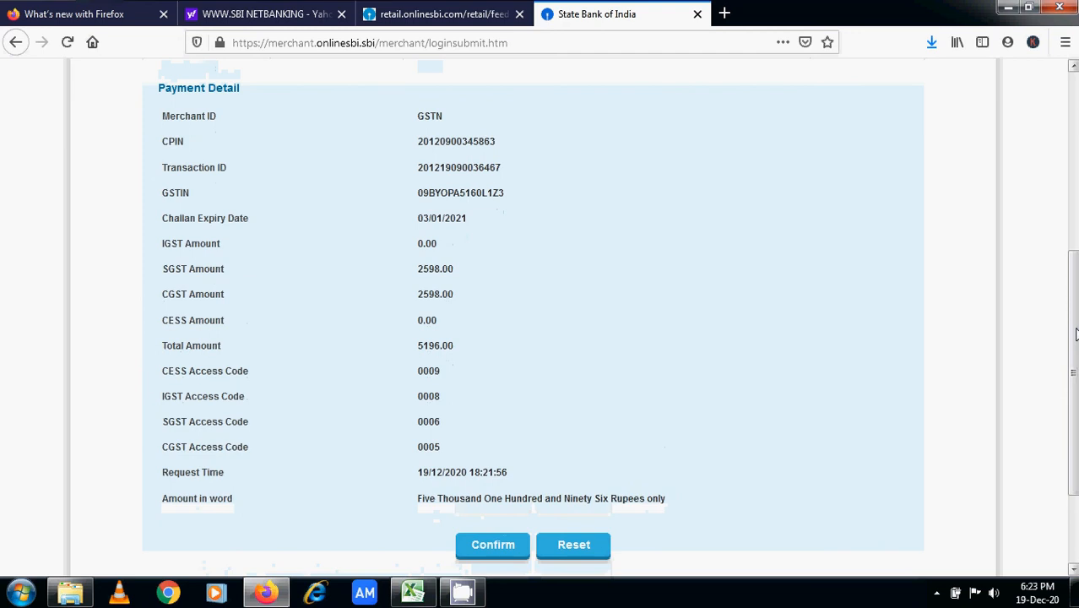
left_click(476, 546)
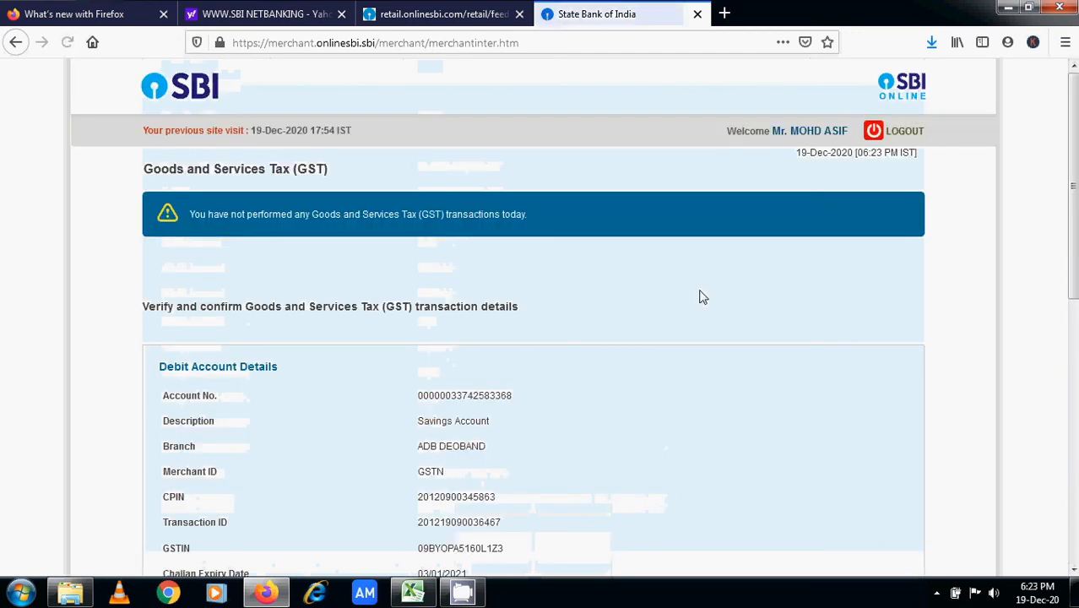
Verify the debit account and GST transaction details, confirm the payment, and check the payment receipt.
scroll(667, 296, "down", 1)
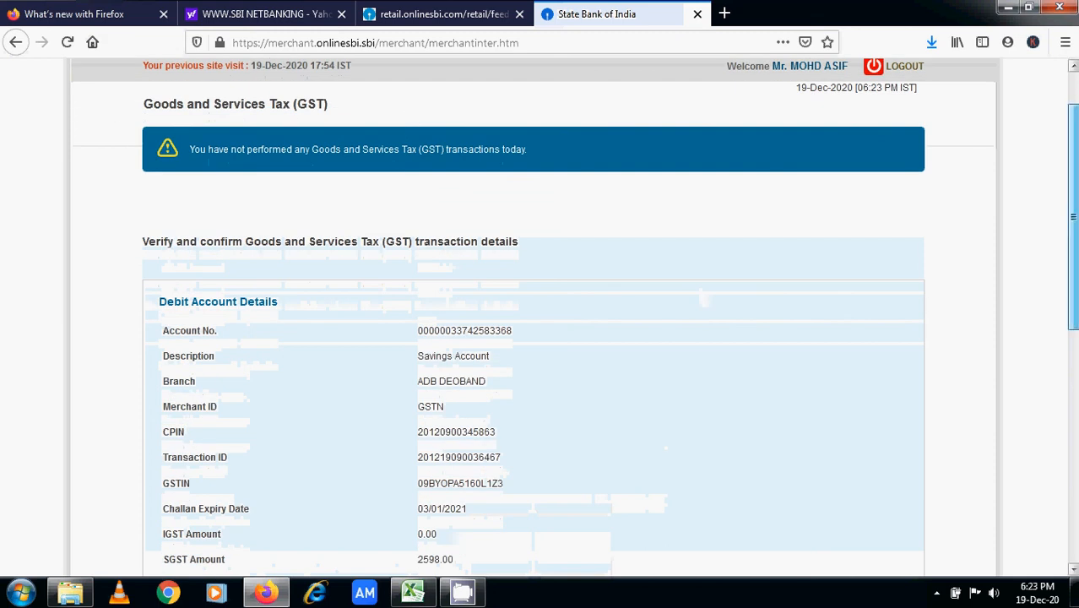
scroll(1072, 253, "down", 3)
scroll(540, 321, "down", 2)
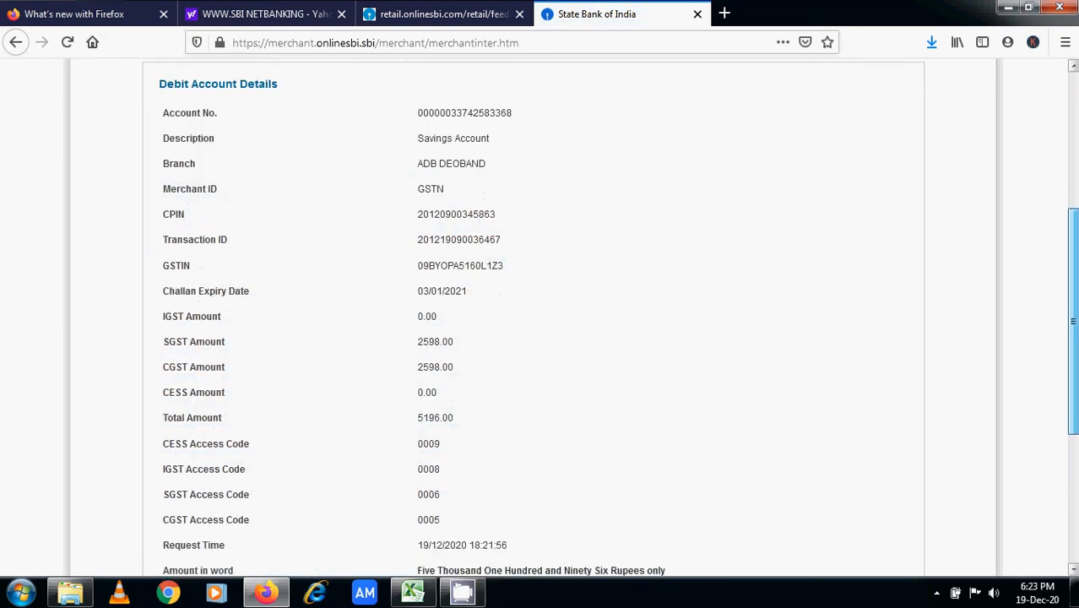
left_click_drag(1073, 349, 1073, 412)
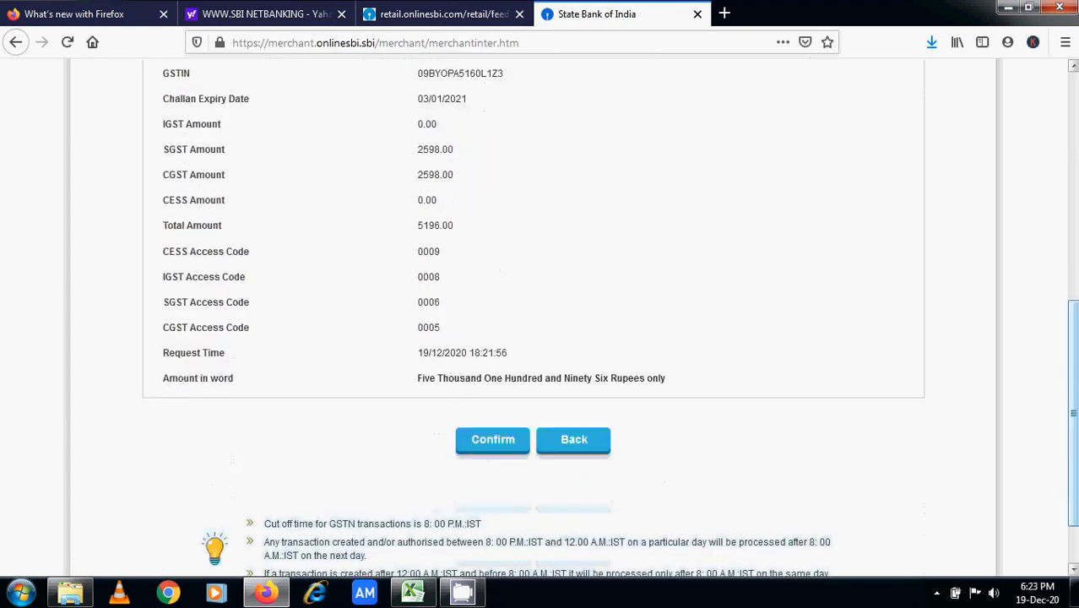
left_click(496, 443)
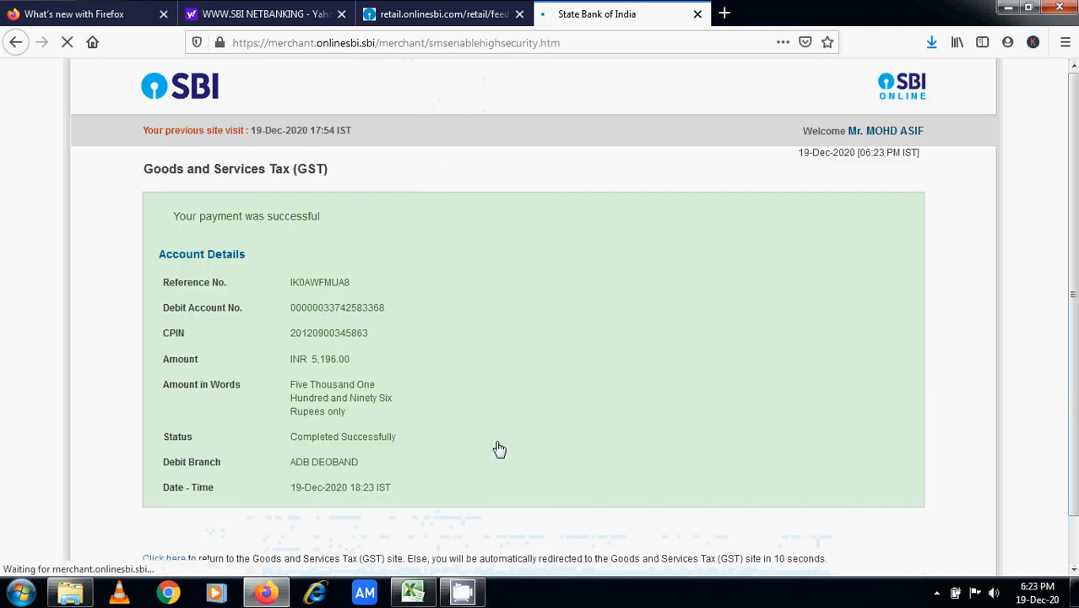
scroll(532, 321, "down", 1)
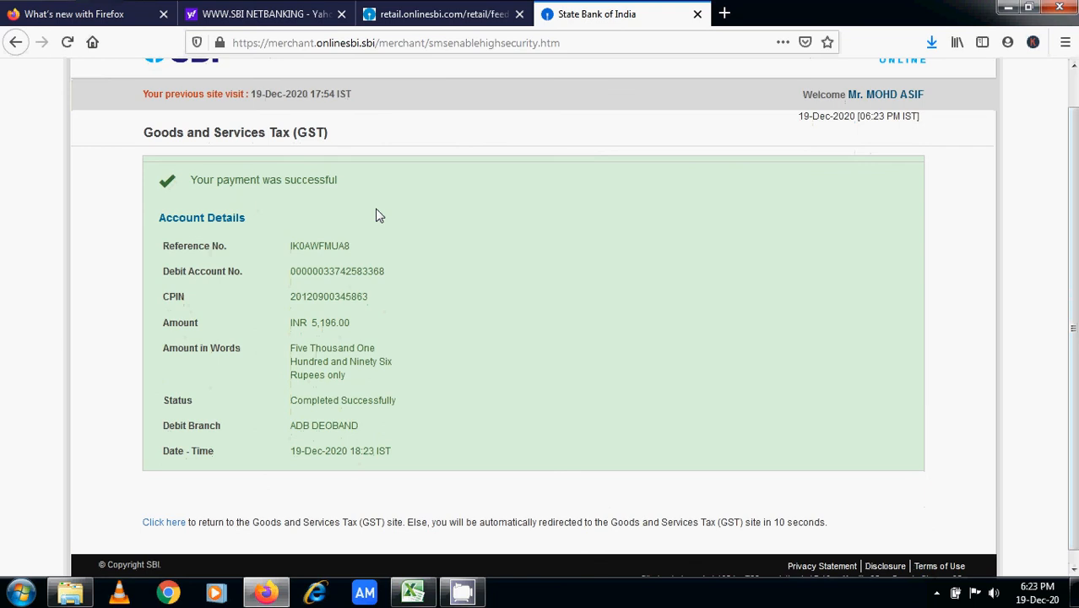
scroll(532, 317, "down", 1)
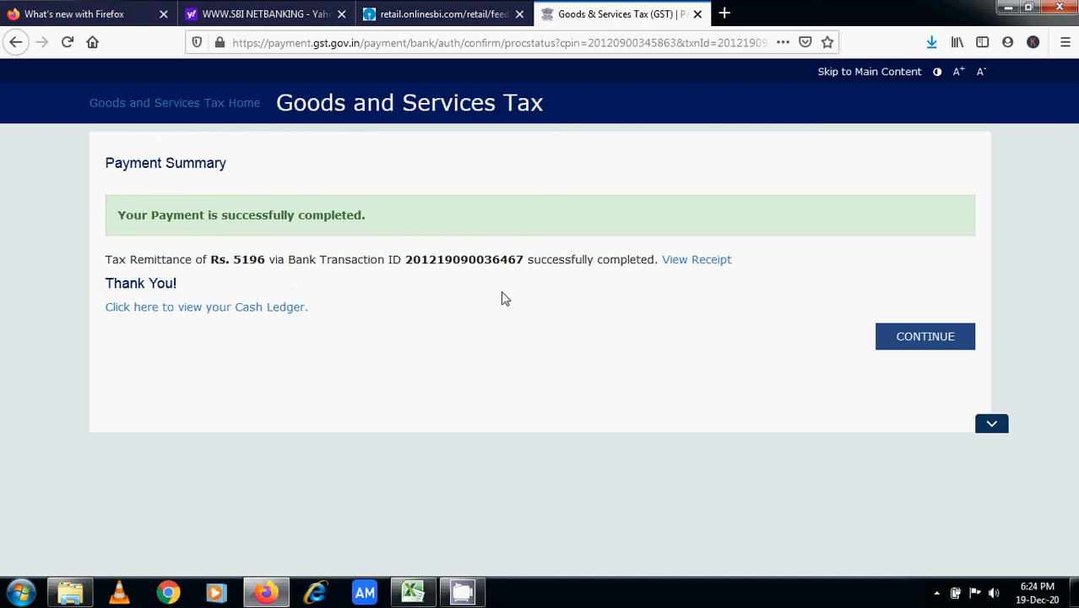
Continue to the GSTR-3B payment of tax page and post the payment to the ledger, accepting the offset warning.
left_click(917, 352)
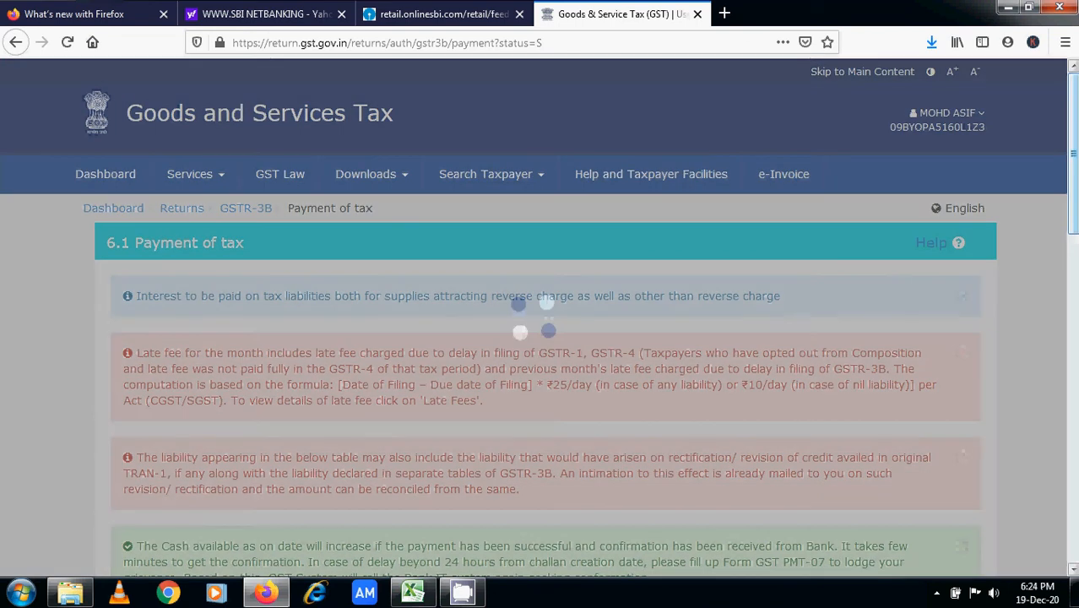
left_click_drag(1073, 175, 1076, 498)
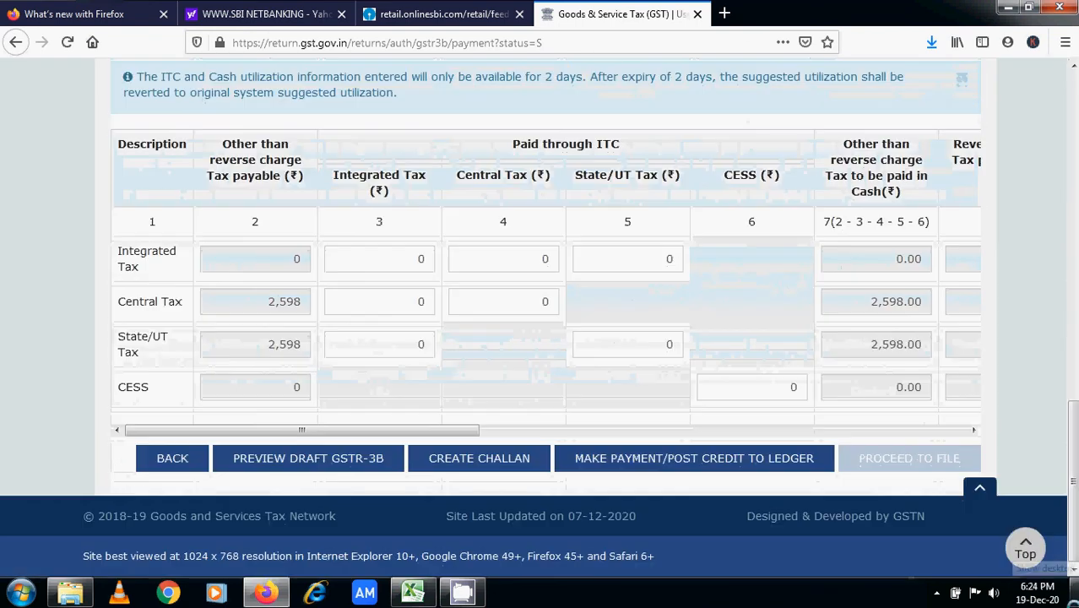
left_click(637, 460)
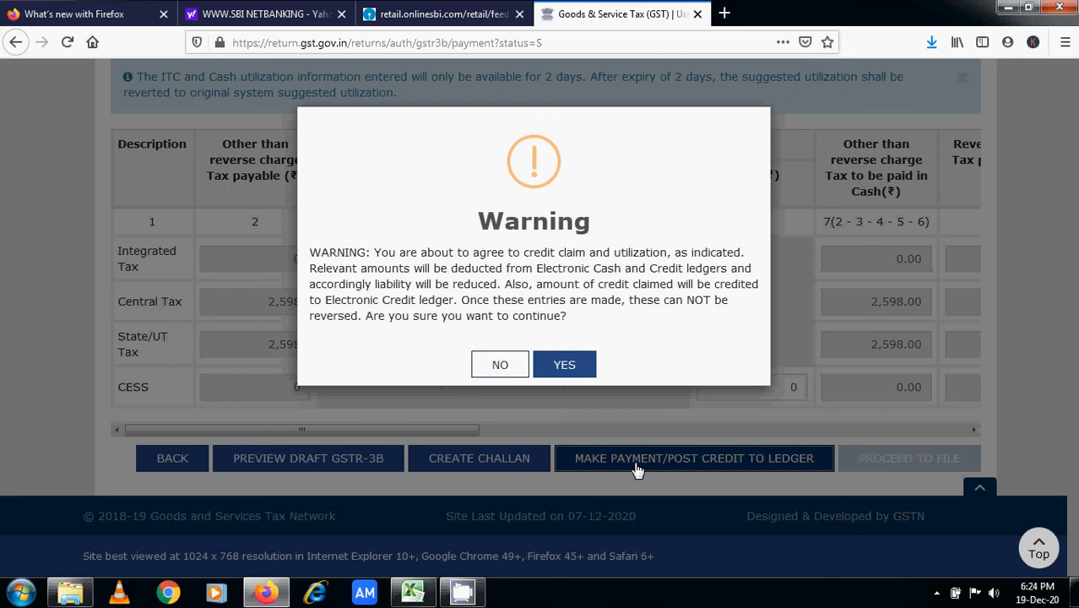
left_click(558, 372)
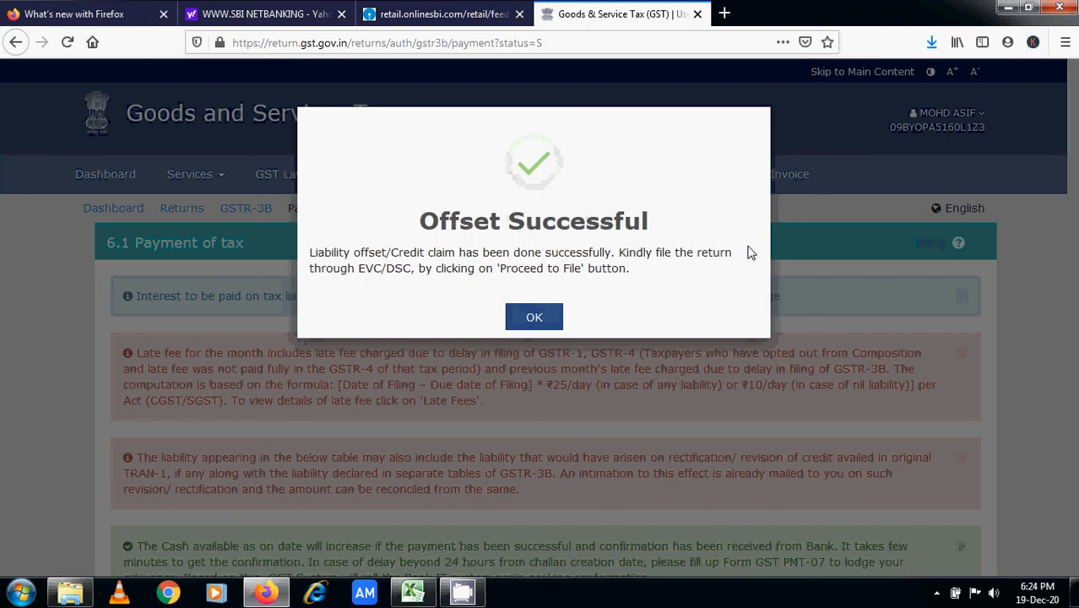
left_click(537, 319)
Proceed to file the GSTR-3B, affirm the declaration, and select the authorised signatory.
left_click_drag(1072, 154, 1051, 584)
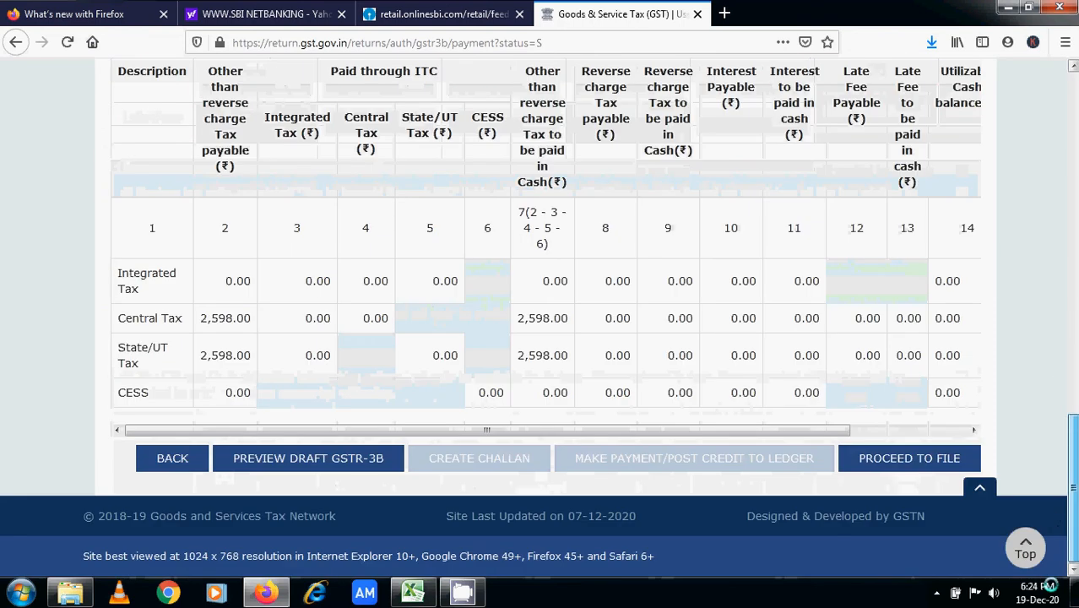
left_click(897, 466)
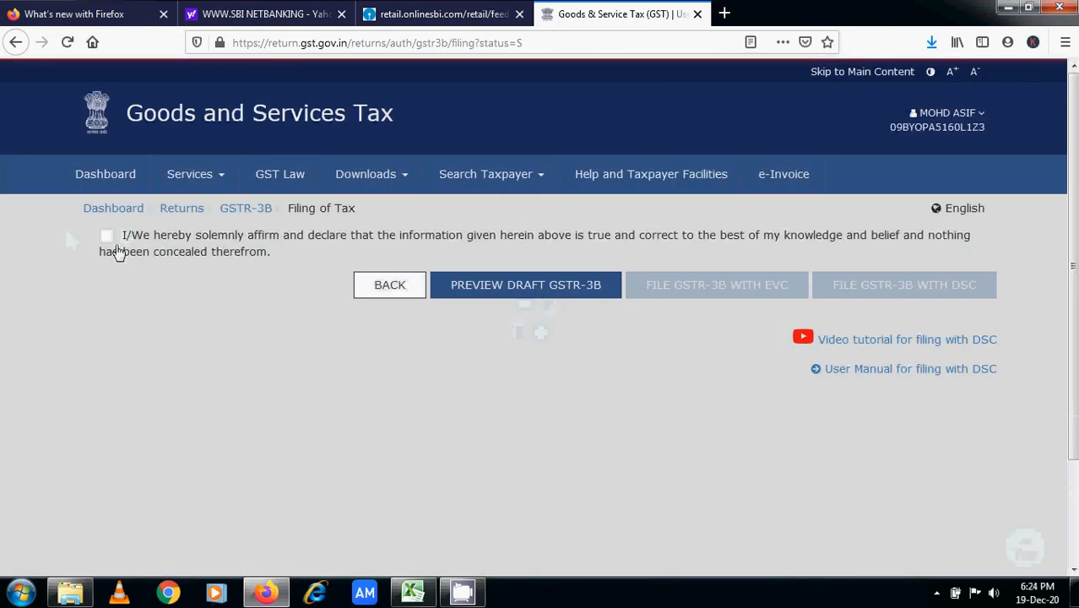
left_click(106, 236)
left_click(168, 291)
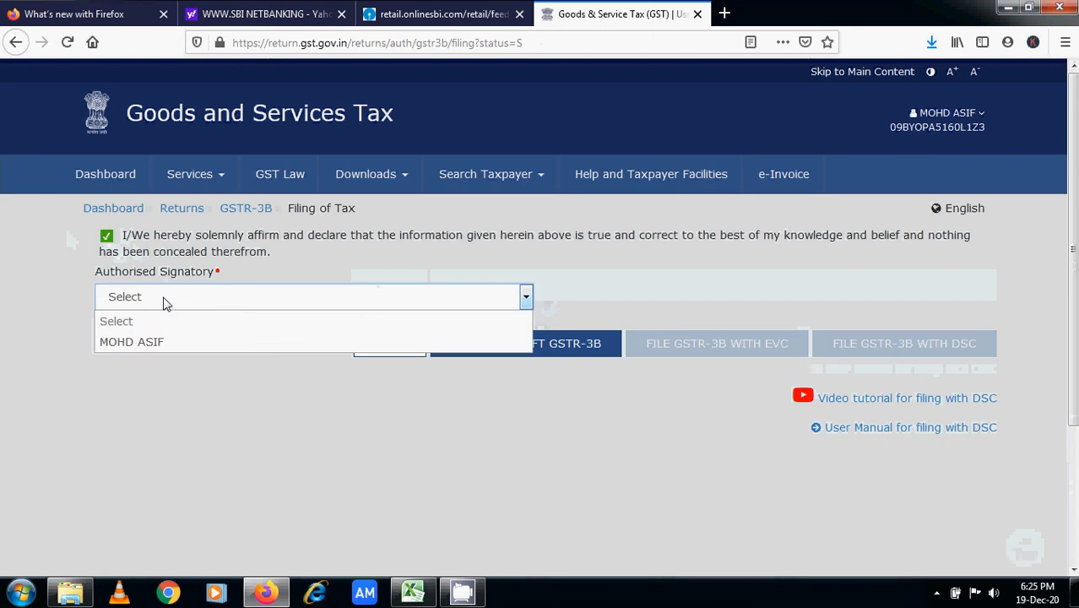
left_click(160, 344)
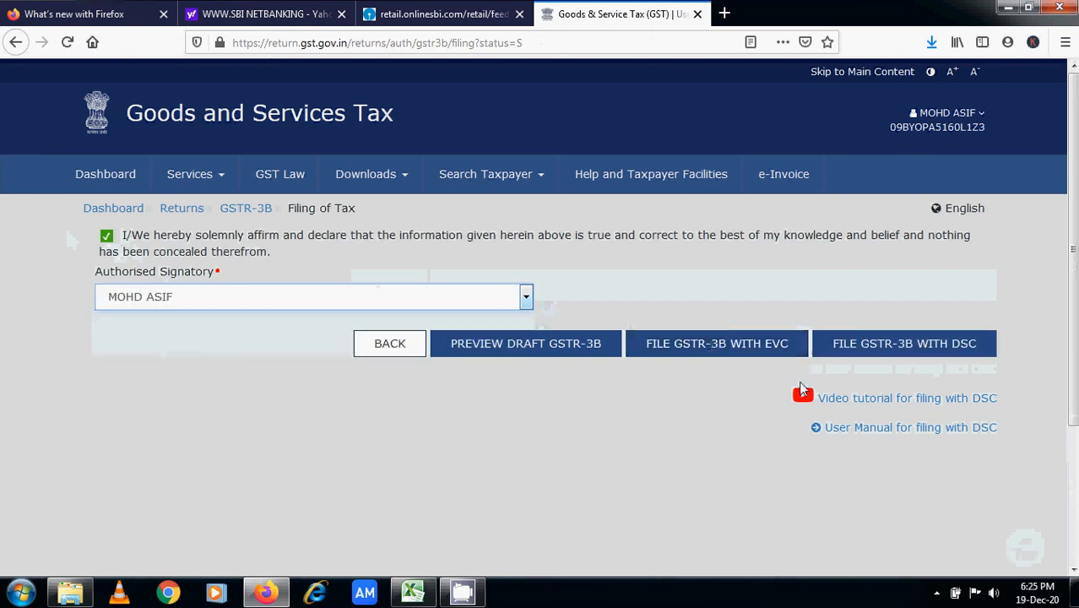
File the GSTR-3B with EVC by entering and verifying the one-time password, and close the filing acknowledgment.
left_click(716, 344)
left_click(519, 282)
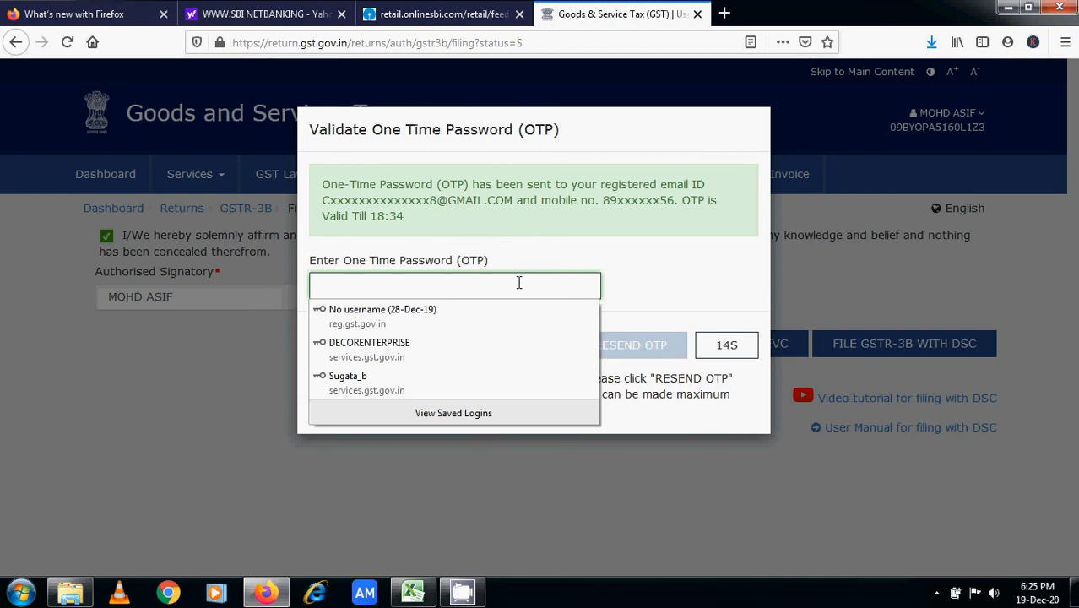
type("••••••")
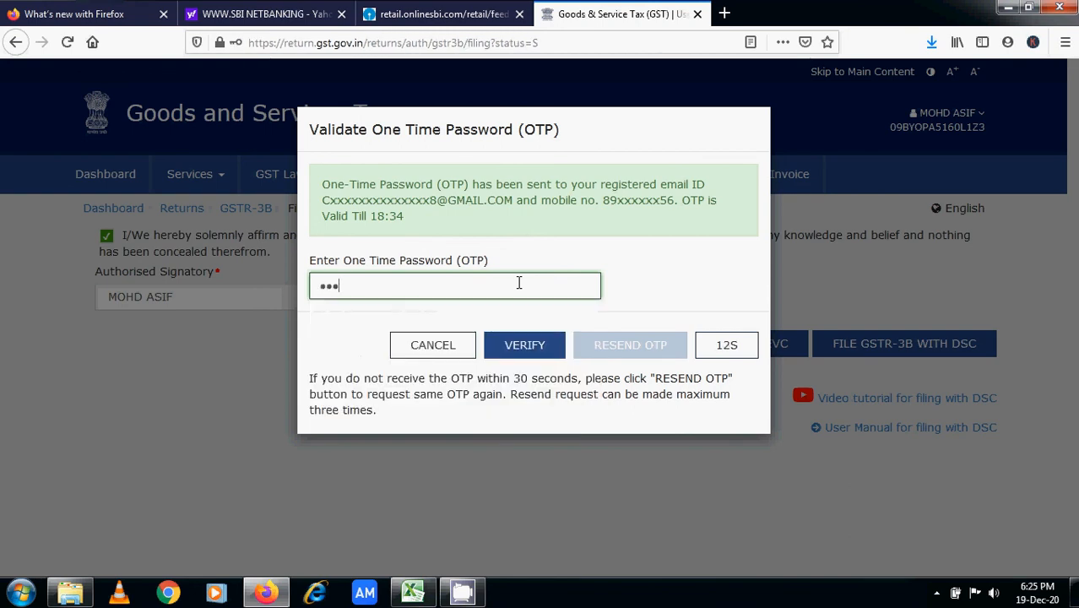
left_click(511, 348)
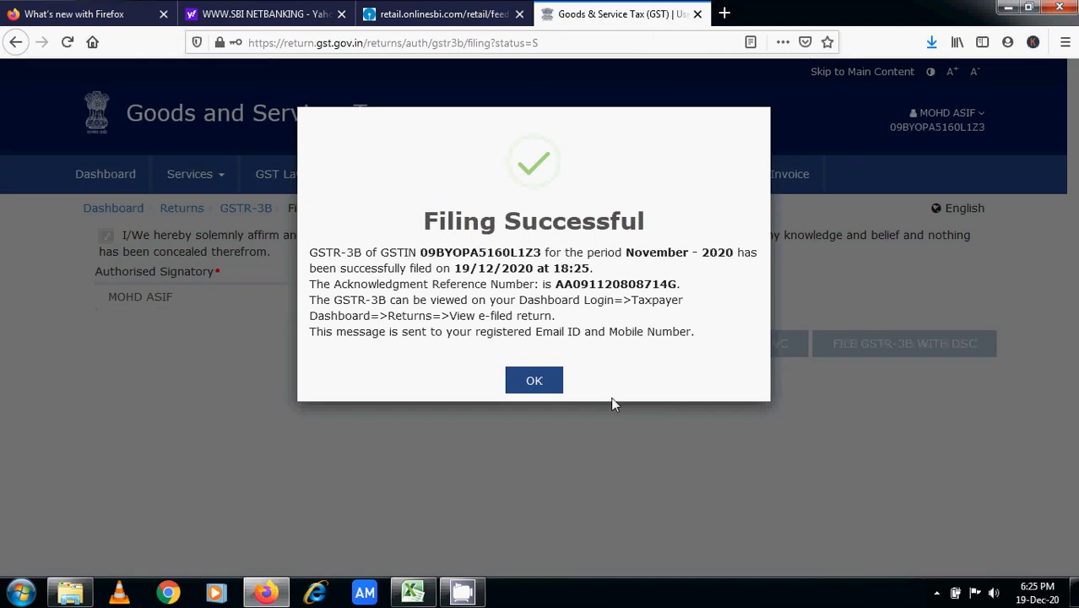
left_click(533, 381)
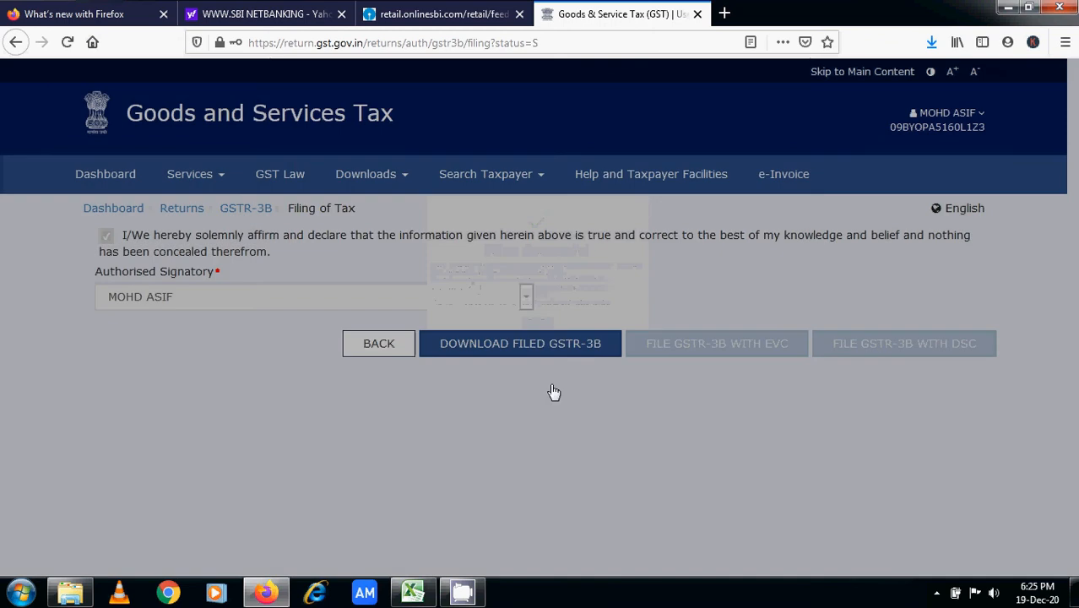
Leave the filing page for the returns dashboard, declining to save the password in the browser.
left_click(377, 348)
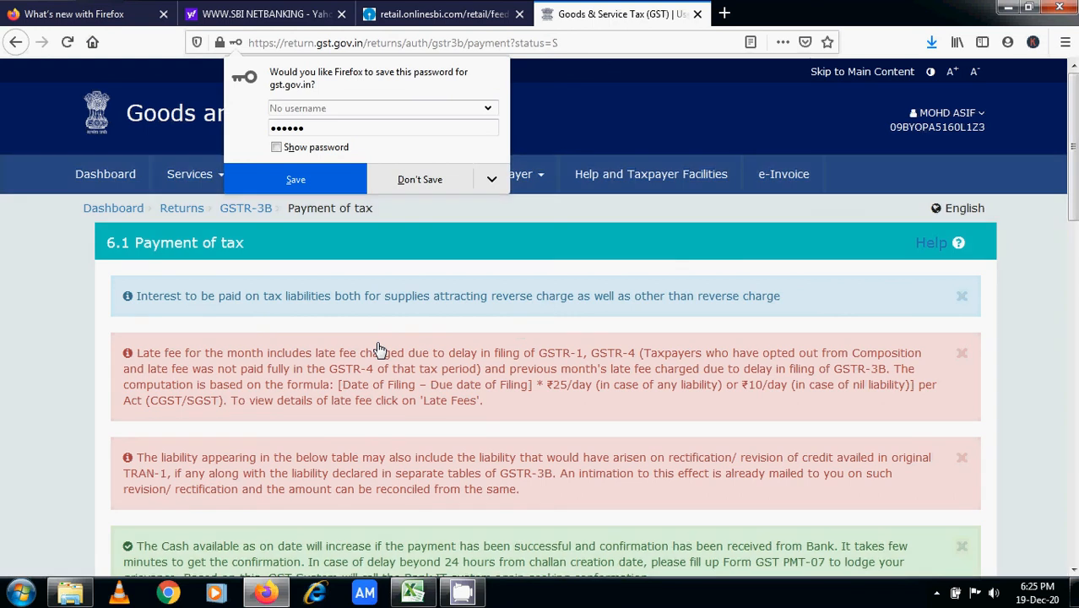
left_click(414, 181)
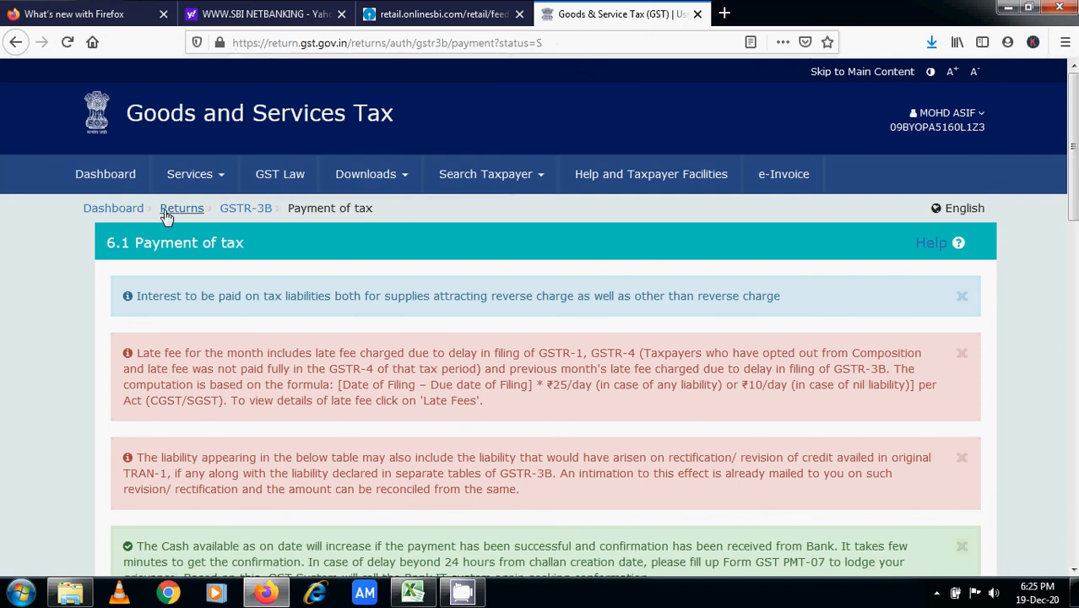
left_click(191, 217)
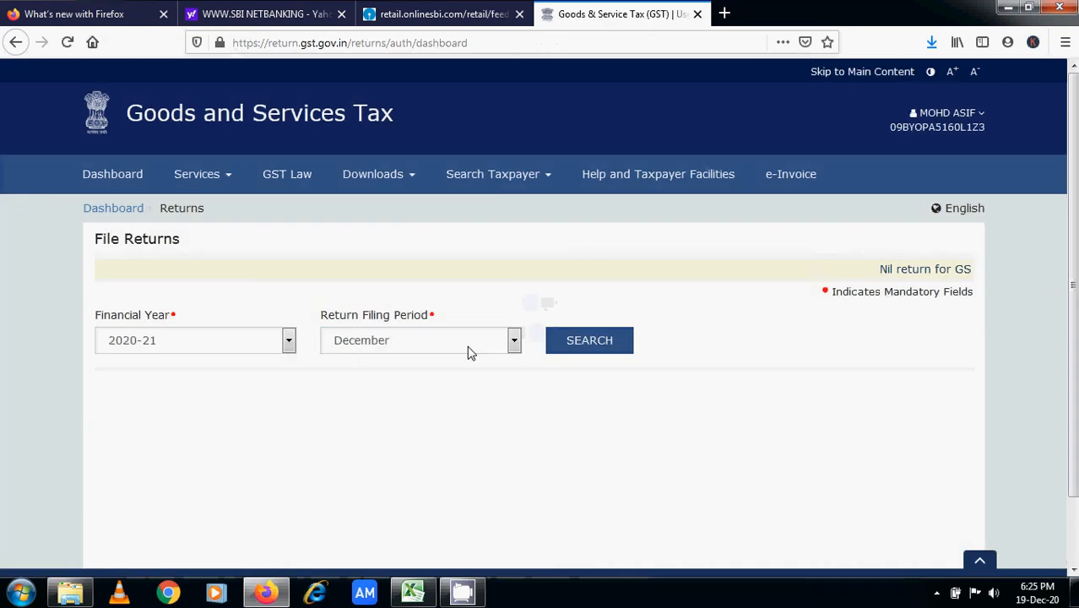
Search the 2020-21 returns for November and check the filing status of GSTR-3B.
left_click(469, 349)
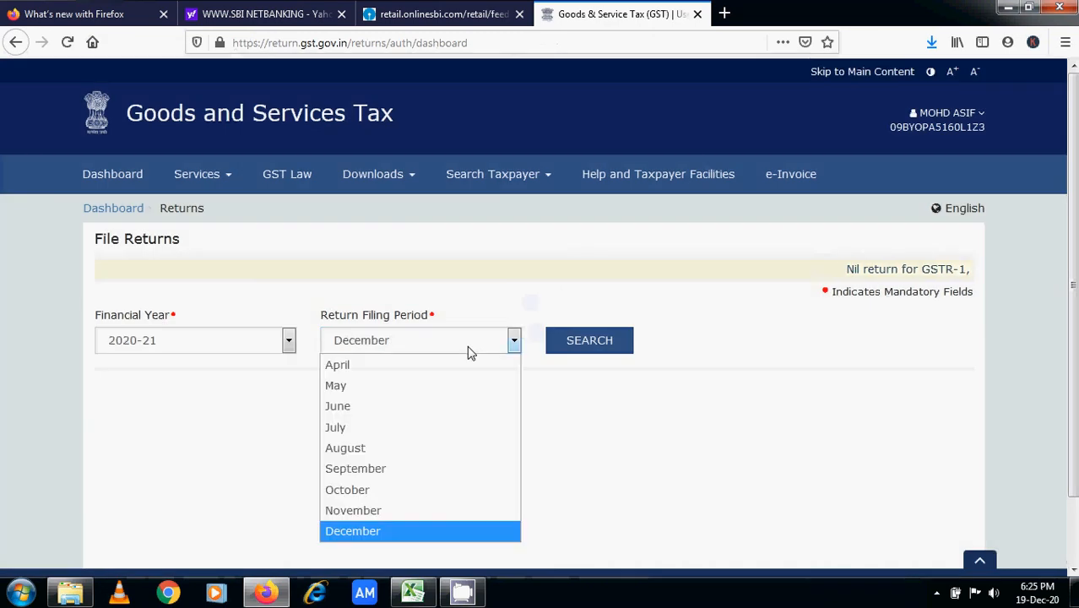
left_click(381, 510)
left_click(583, 342)
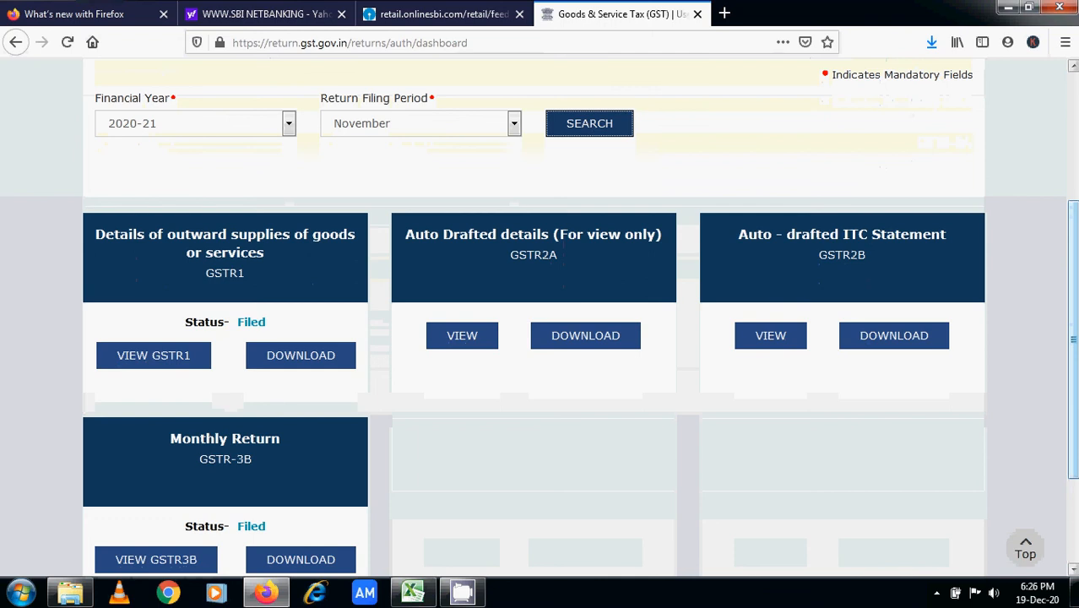
scroll(579, 318, "down", 2)
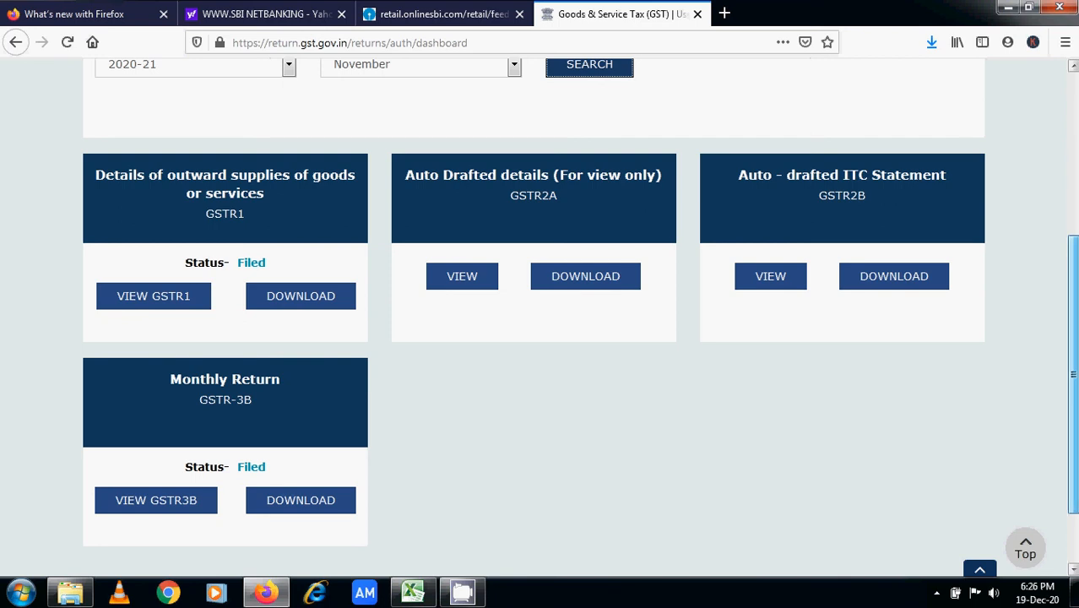
scroll(540, 337, "down", 1)
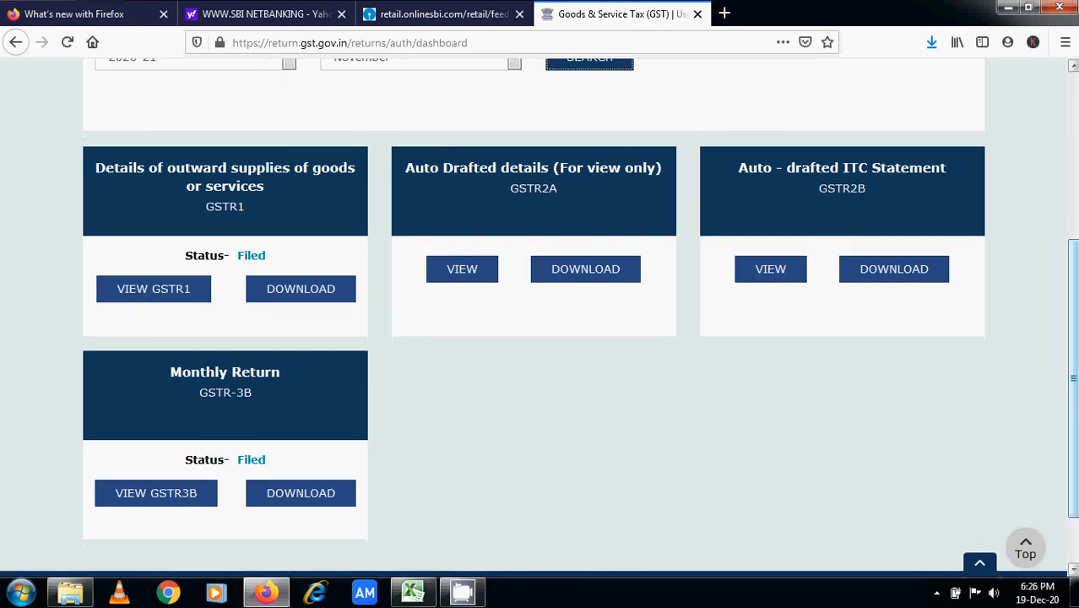